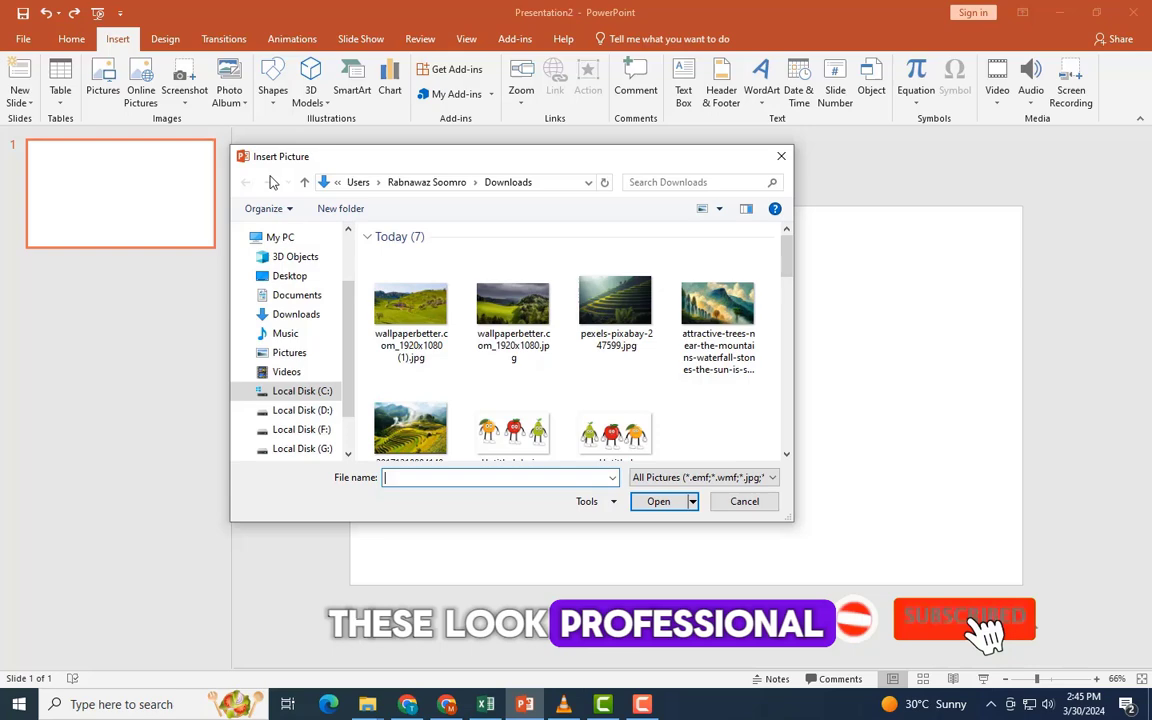
# Step: Insert the picture wallpaperbetter.com_1920x1080.jpg, cut it, and apply it from the clipboard as the slide's background picture fill
pyautogui.click(512, 305)
pyautogui.click(658, 498)
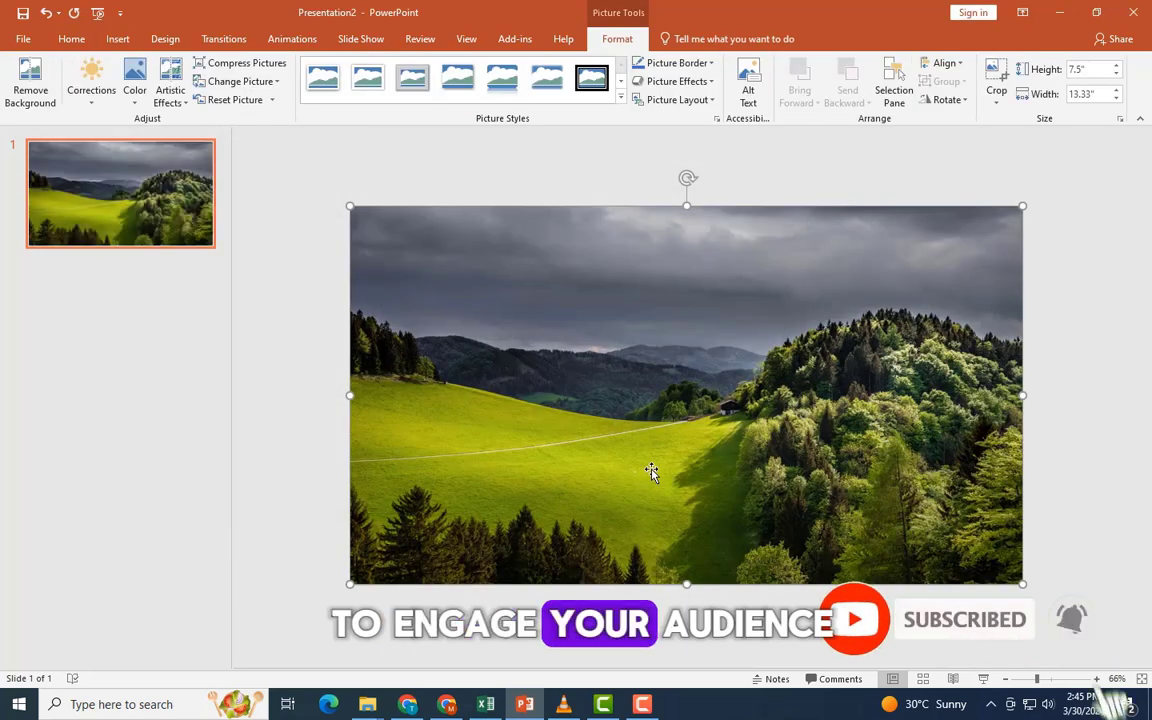
pyautogui.rightClick(738, 337)
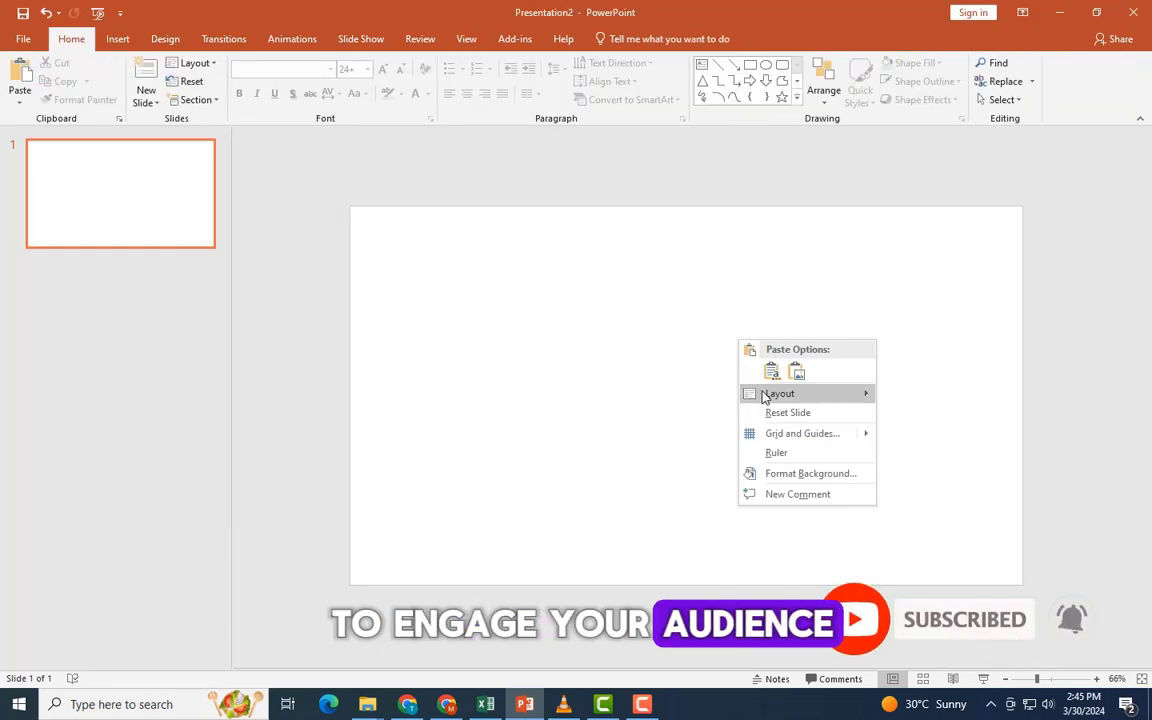
pyautogui.click(809, 479)
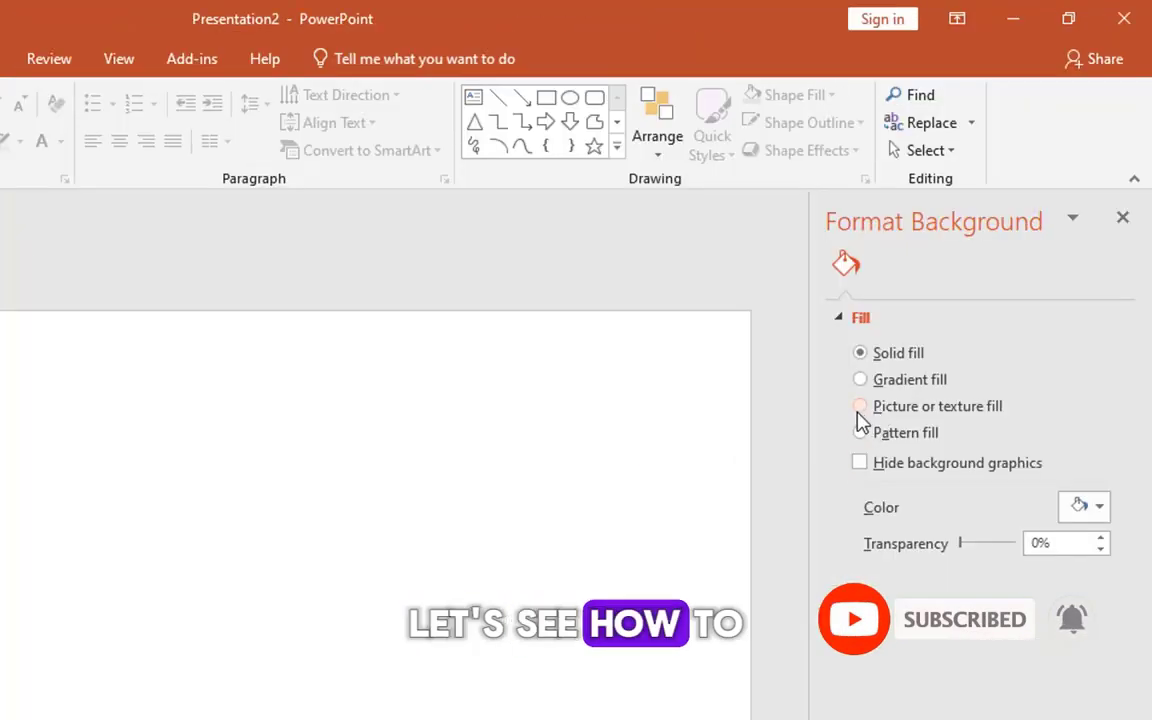
pyautogui.click(860, 407)
pyautogui.click(972, 532)
# Step: Set the background picture's brightness to -35%
pyautogui.click(942, 265)
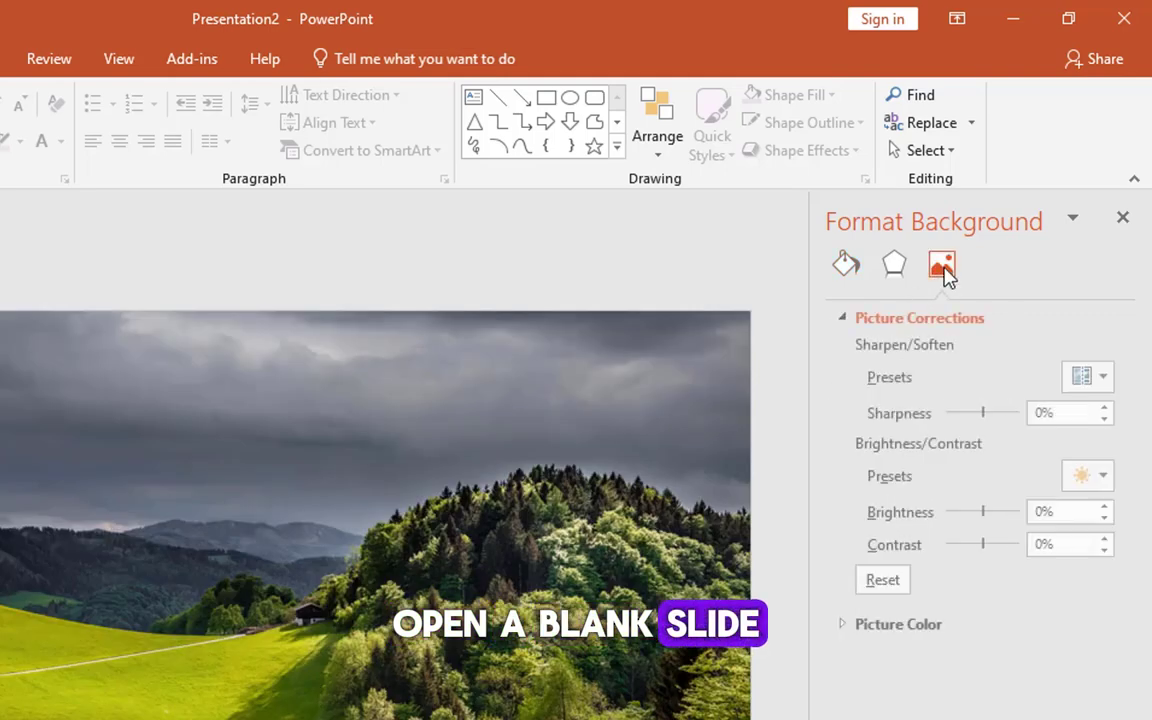
pyautogui.click(1041, 512)
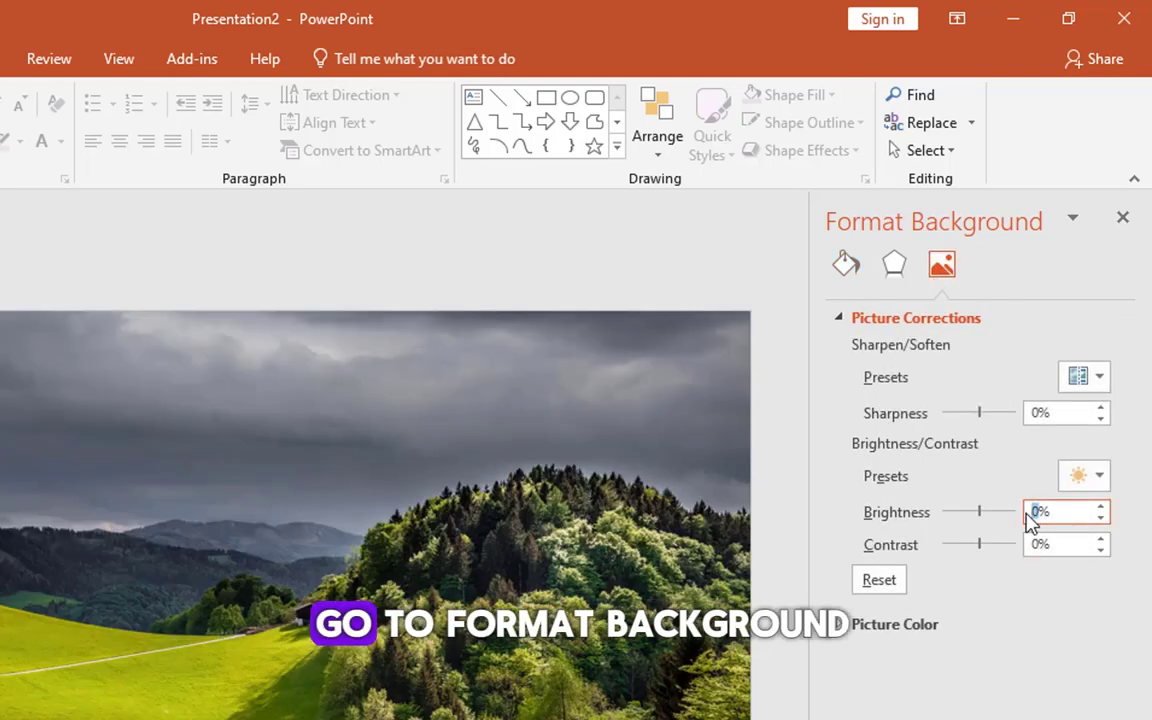
pyautogui.write('0.35%')
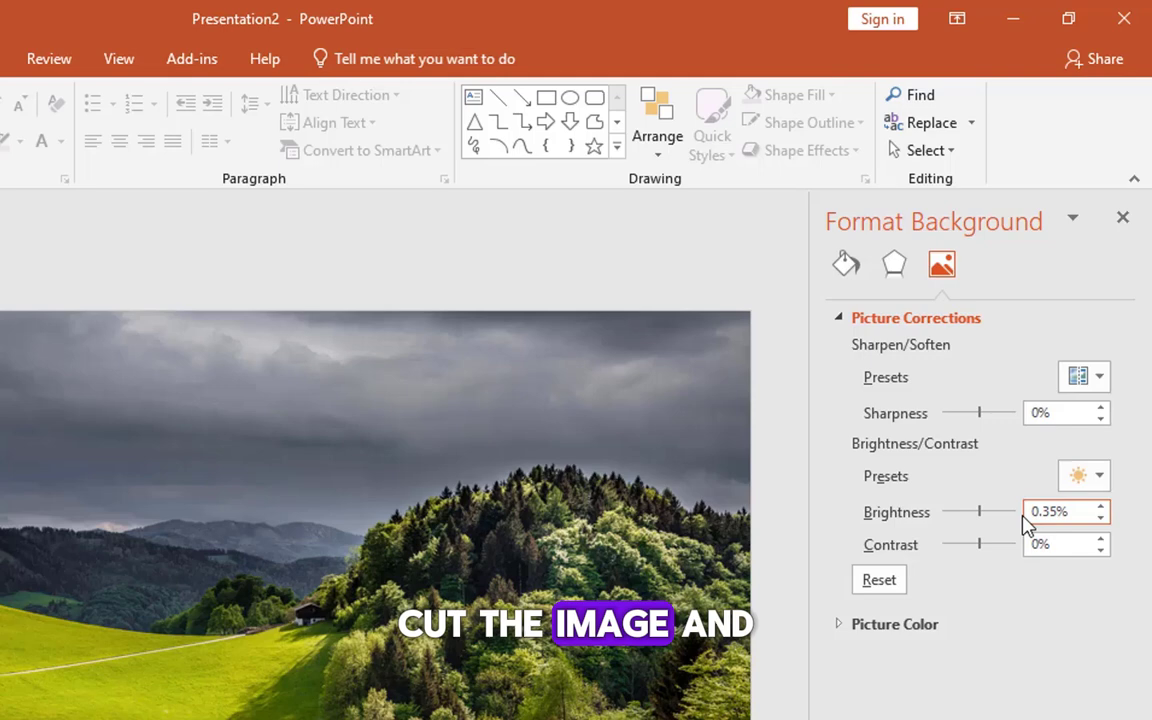
pyautogui.doubleClick(1037, 512)
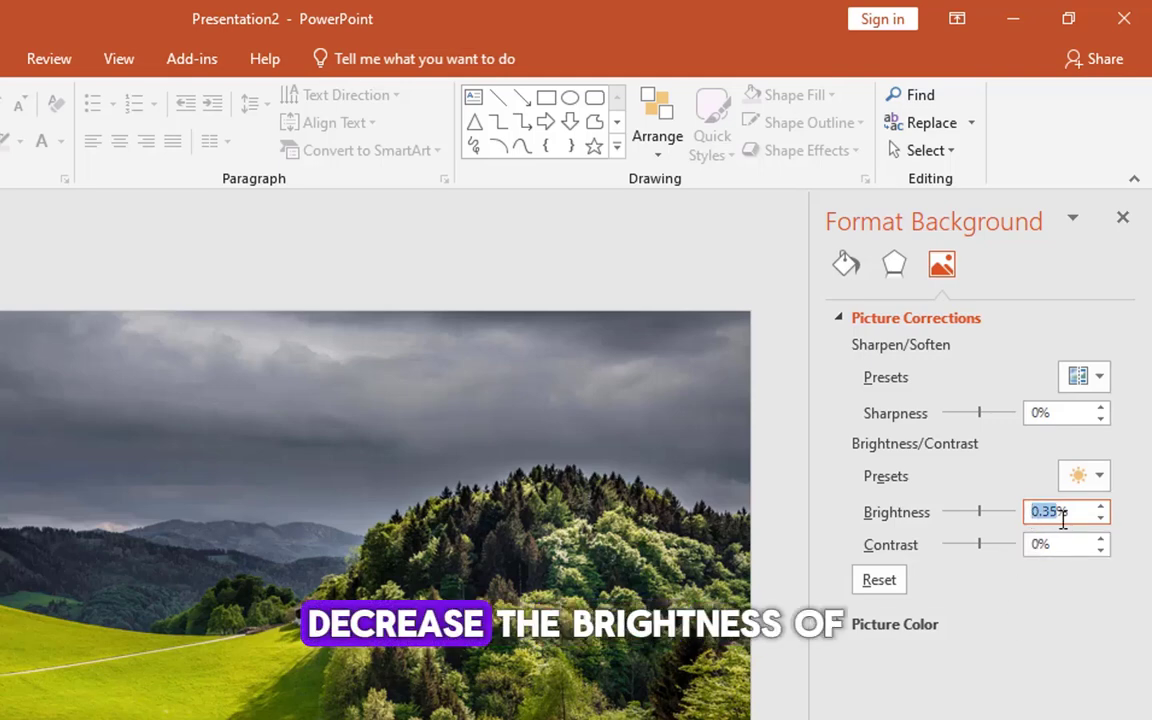
pyautogui.write('-')
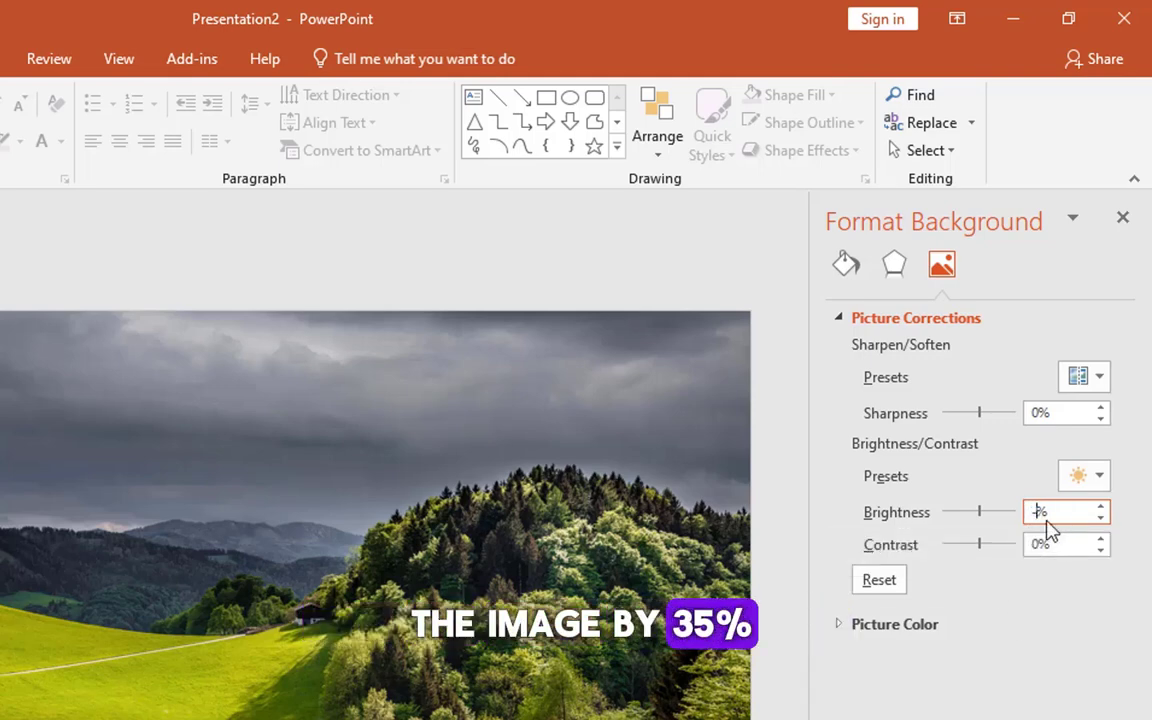
pyautogui.write('35')
pyautogui.press('Return')
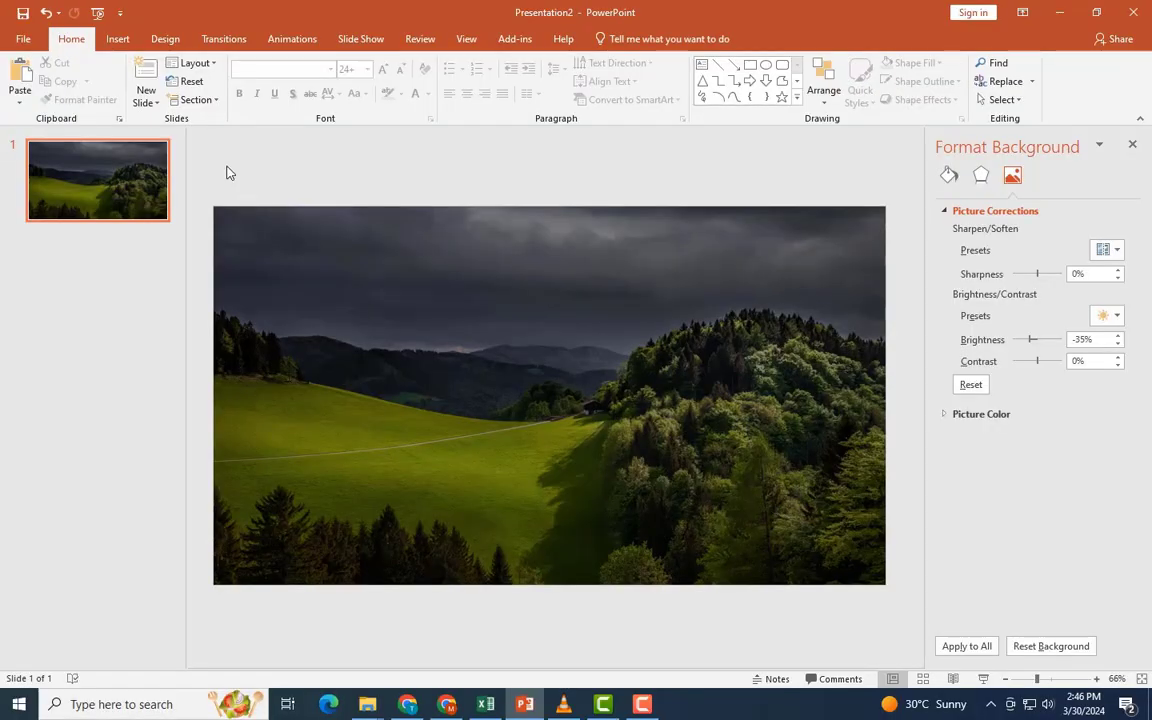
# Step: Draw a rectangle about 2.56" wide and 7.5" high along the slide's left edge
pyautogui.click(117, 39)
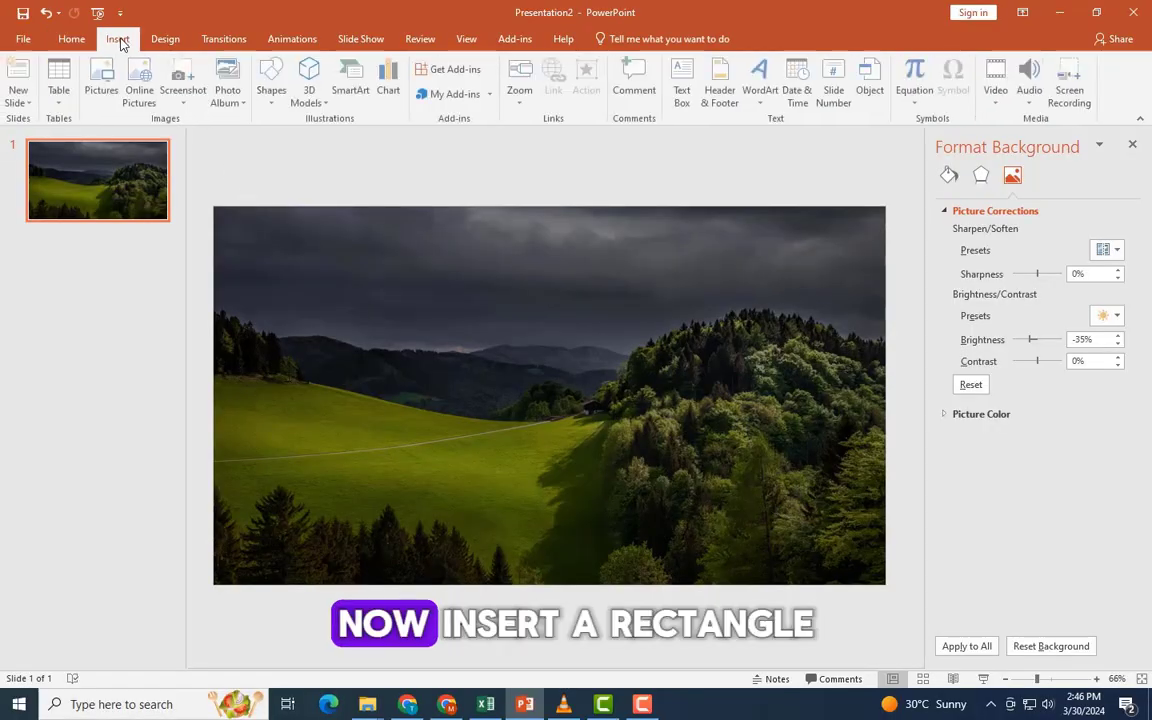
pyautogui.click(272, 92)
pyautogui.click(301, 136)
pyautogui.scroll(-2, 258, 221)
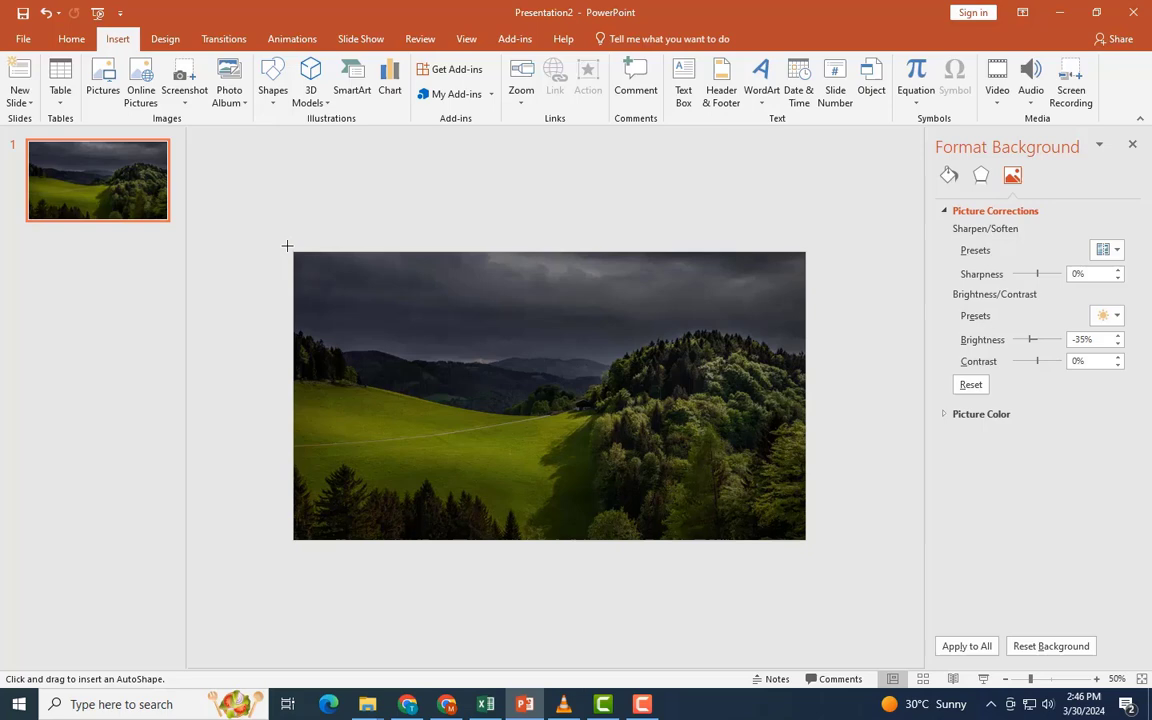
pyautogui.moveTo(294, 251); pyautogui.dragTo(391, 540)
# Step: Copy the rectangle and place three duplicates side by side to its right
pyautogui.hotkey('ctrl', 'c')
pyautogui.hotkey('ctrl', 'v')
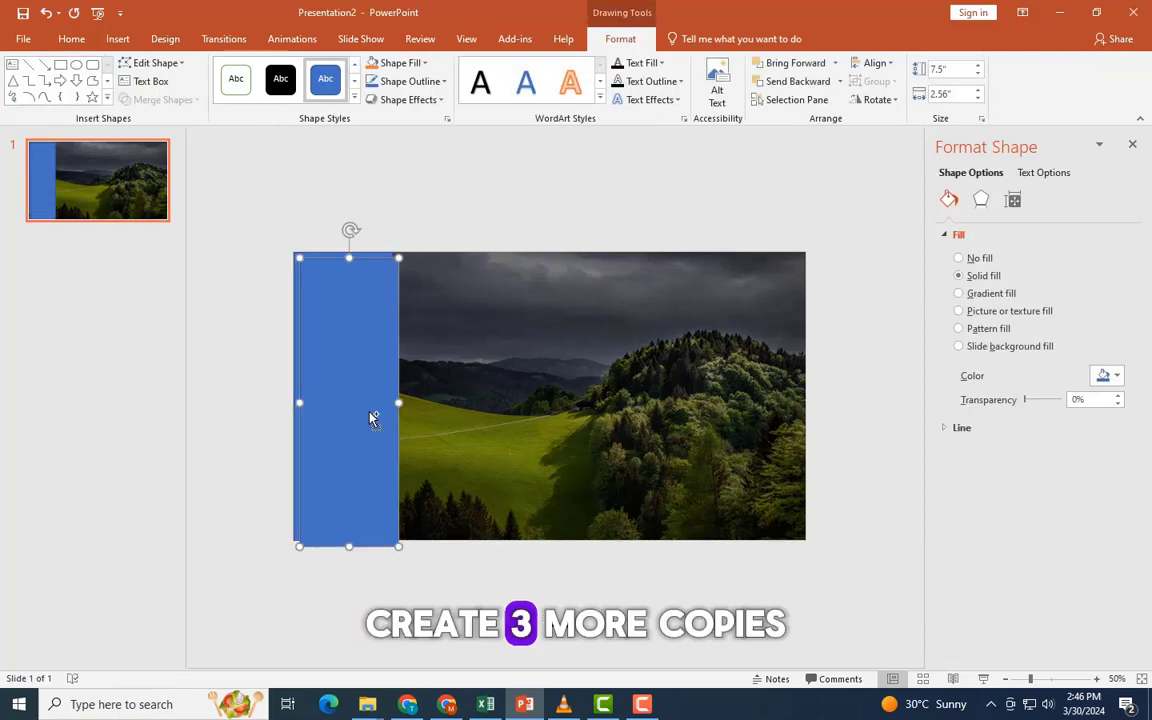
pyautogui.moveTo(367, 410); pyautogui.dragTo(451, 404)
pyautogui.hotkey('ctrl', 'v')
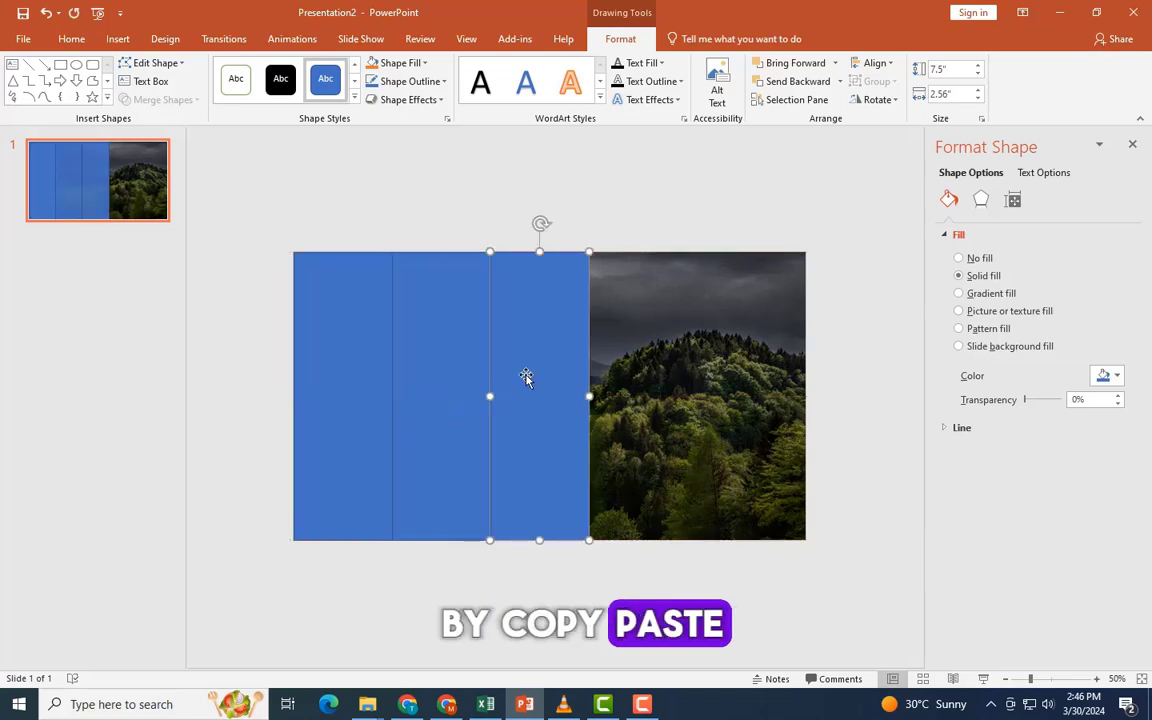
pyautogui.hotkey('ctrl', 'v')
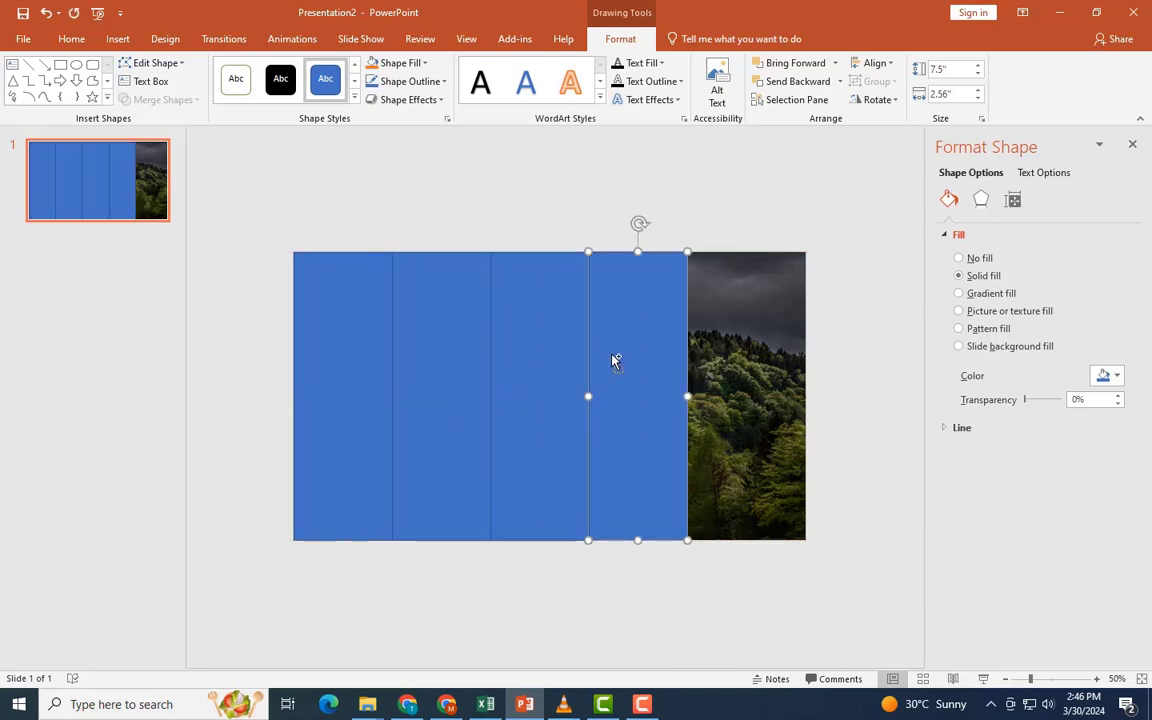
# Step: Group the four rectangles, stretch the group to the slide's full width of 13.33", and ungroup them
pyautogui.hotkey('ctrl', 'a')
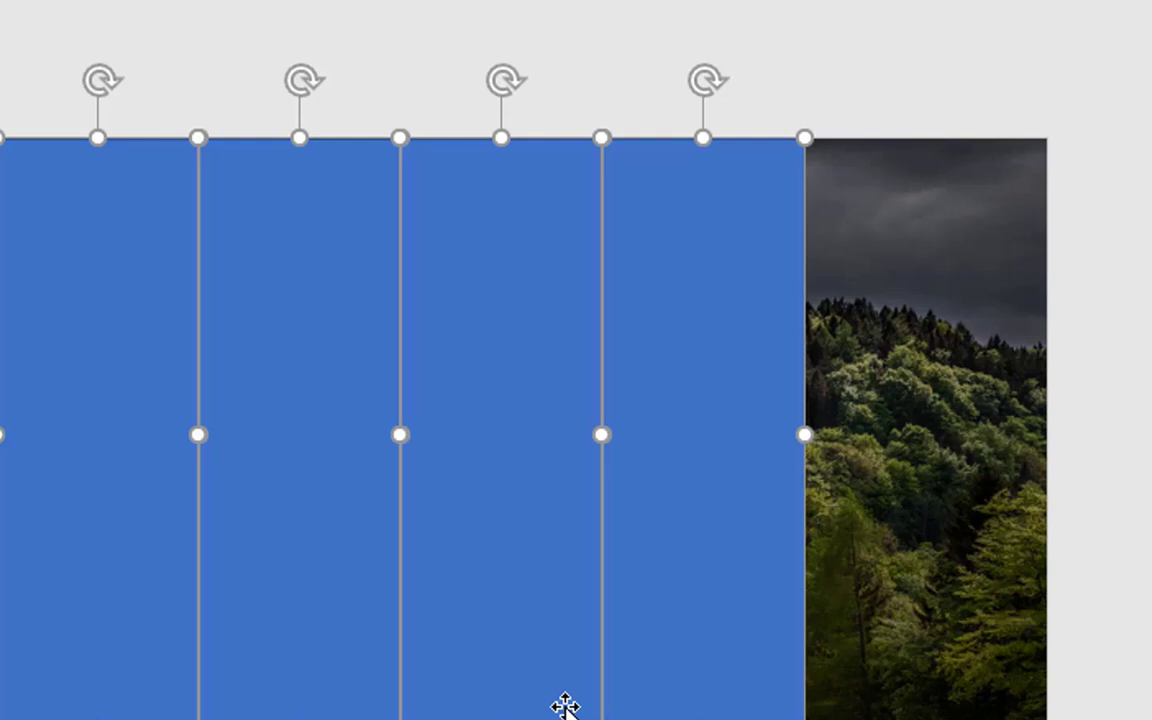
pyautogui.rightClick(554, 451)
pyautogui.moveTo(717, 222)
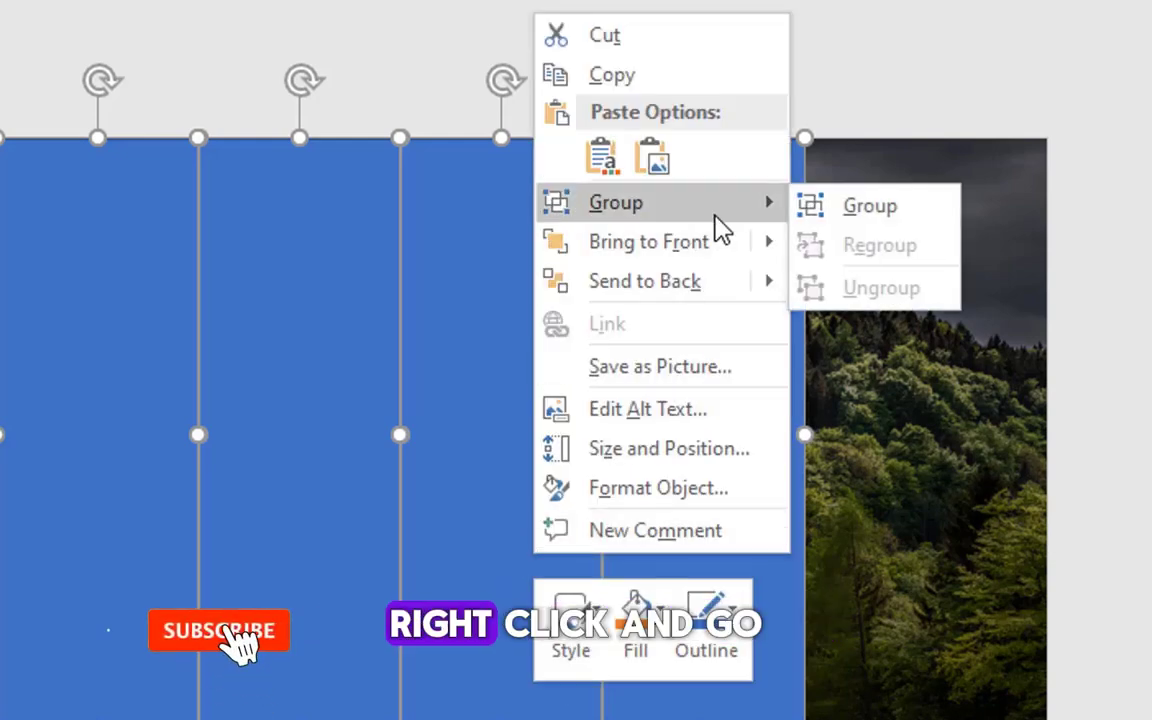
pyautogui.click(874, 218)
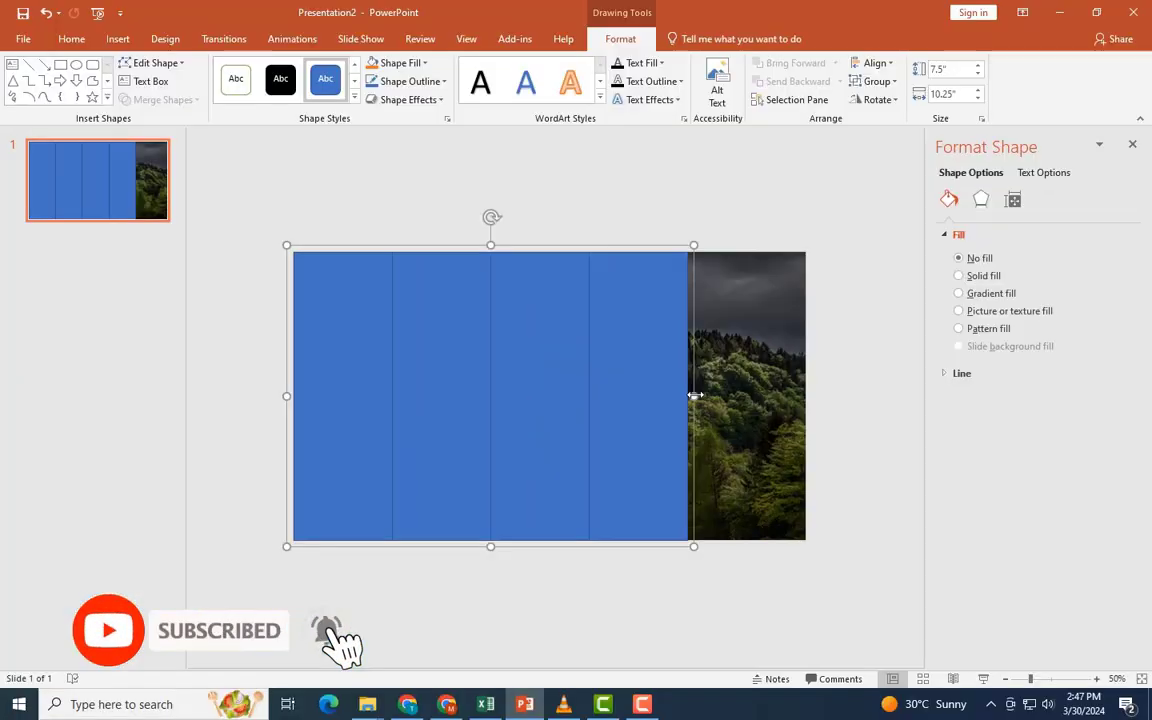
pyautogui.moveTo(818, 434); pyautogui.dragTo(998, 434)
pyautogui.moveTo(782, 393); pyautogui.dragTo(805, 394)
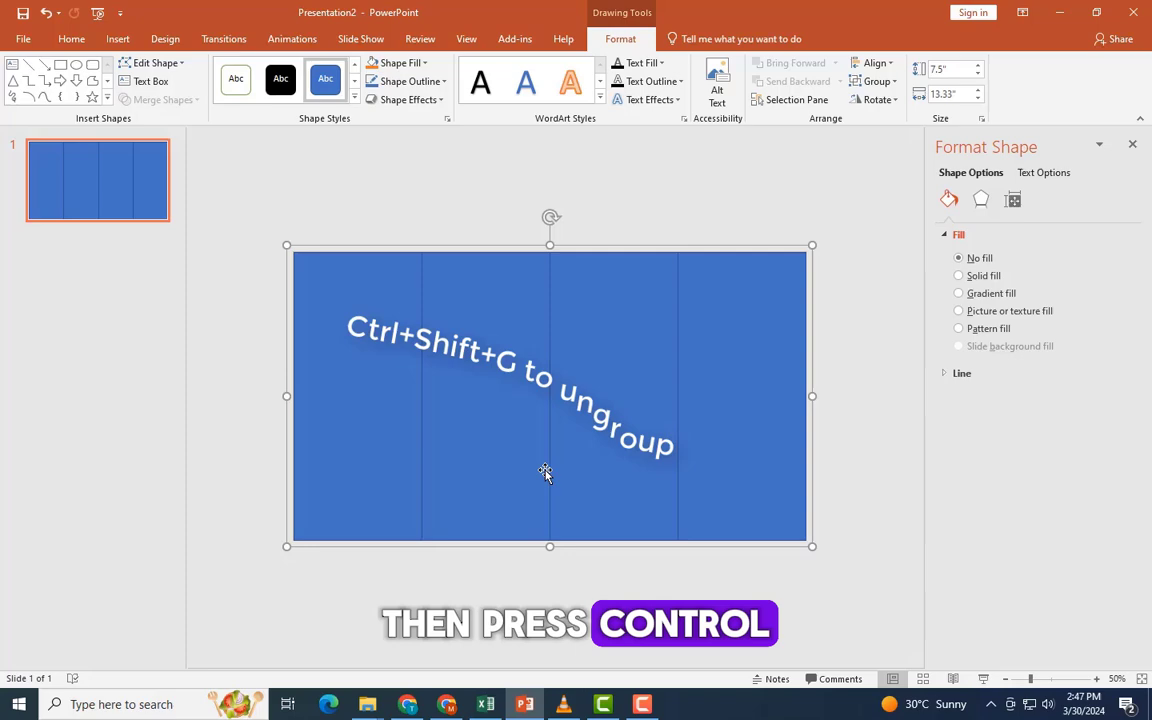
pyautogui.hotkey('ctrl', 'shift', 'g')
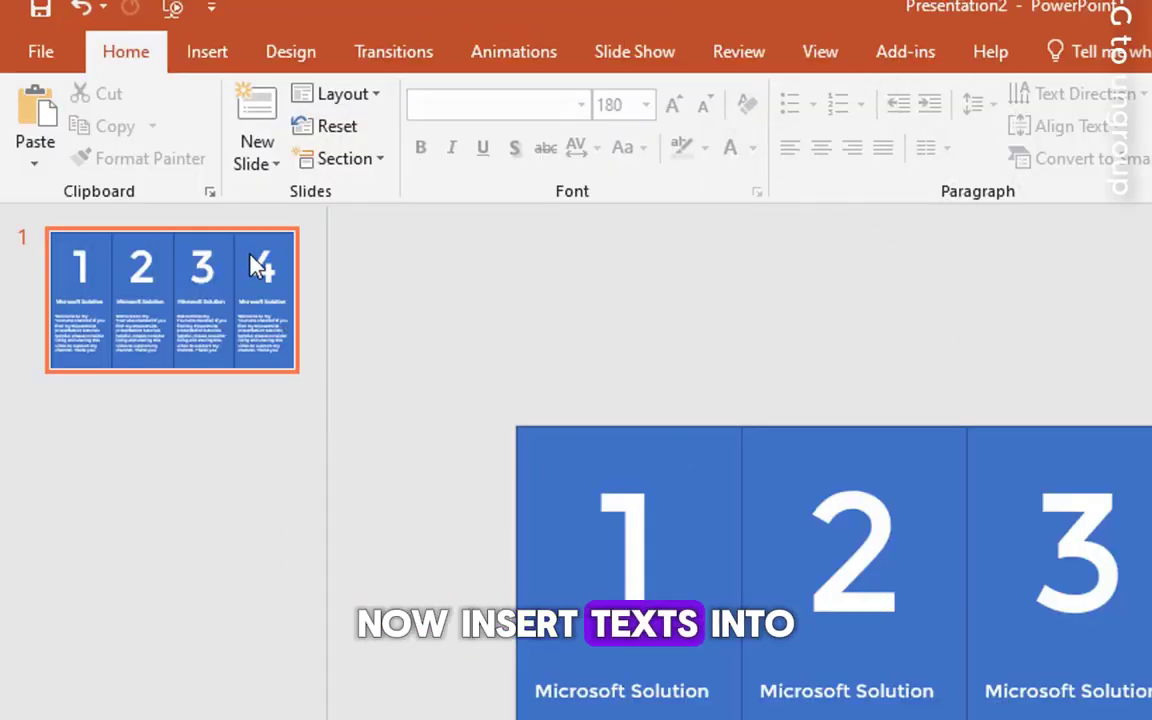
# Step: Draw a vertical line along the border between the first and second rectangles
pyautogui.click(209, 62)
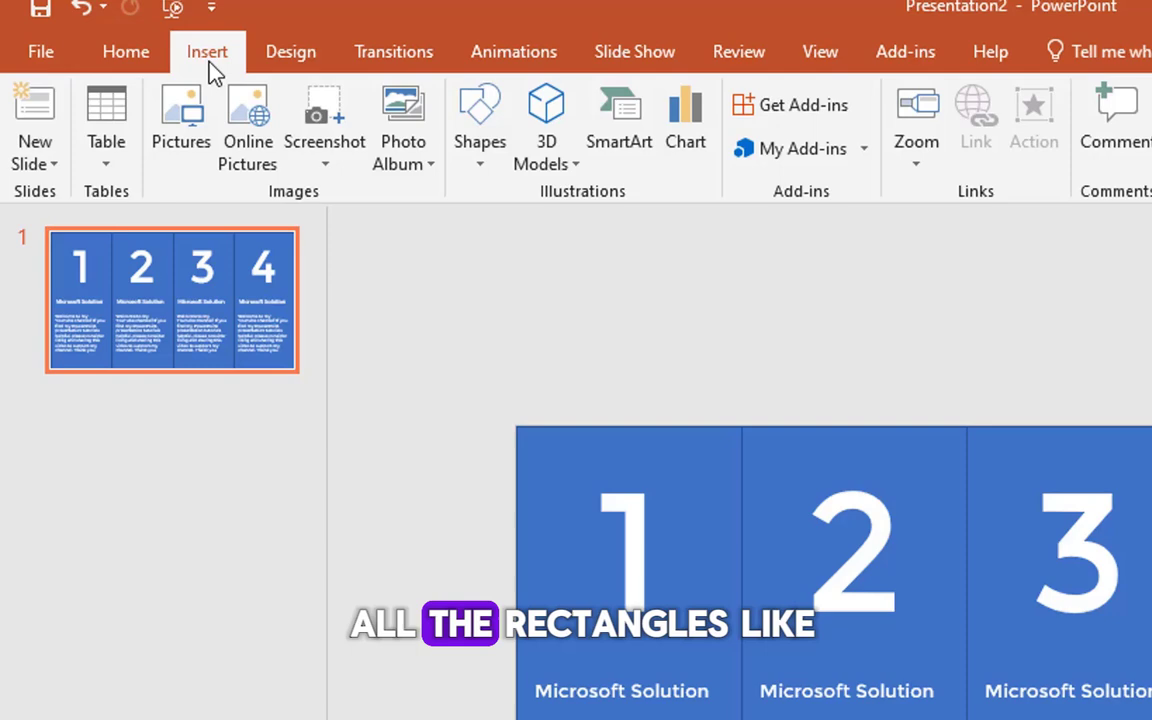
pyautogui.click(492, 158)
pyautogui.click(496, 220)
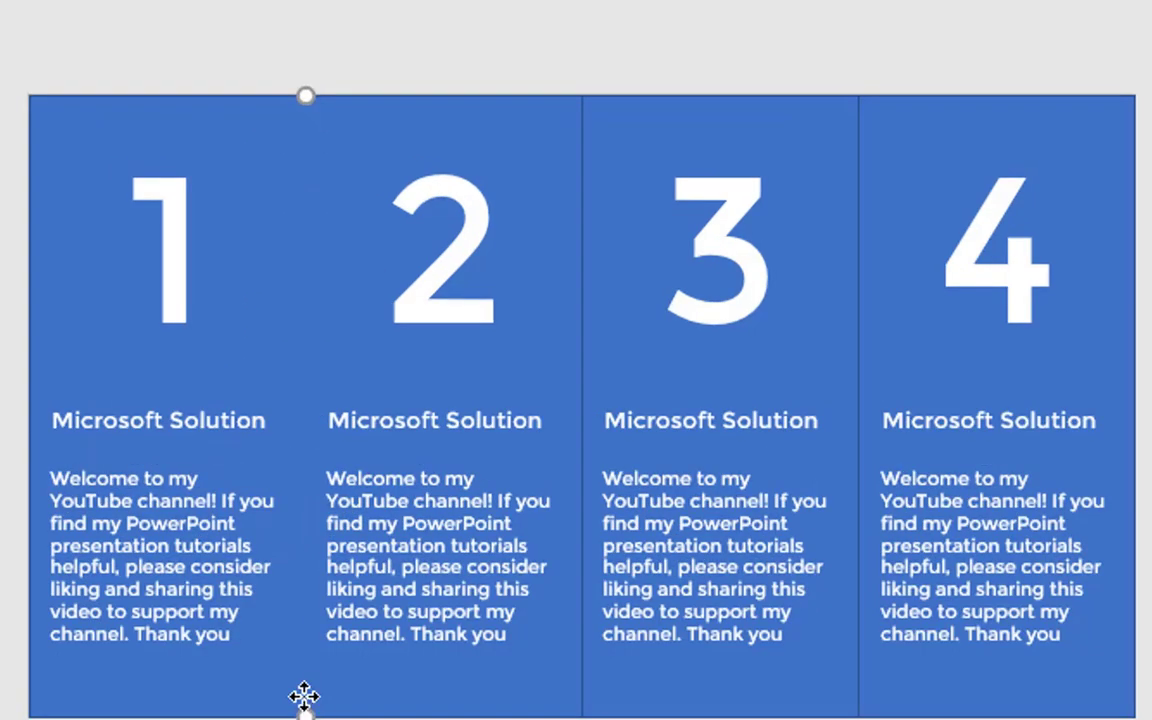
# Step: Format the line as a gradient line, remove its two middle gradient stops, and color the last stop white
pyautogui.rightClick(326, 626)
pyautogui.click(427, 579)
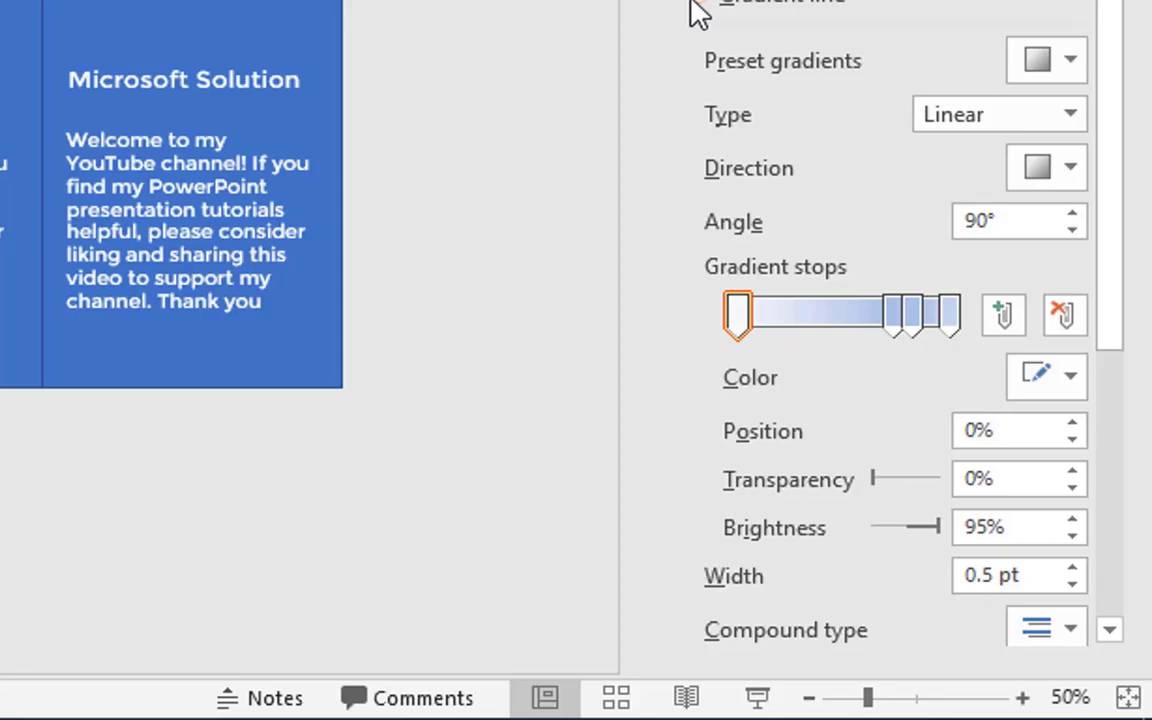
pyautogui.click(888, 322)
pyautogui.press('Delete')
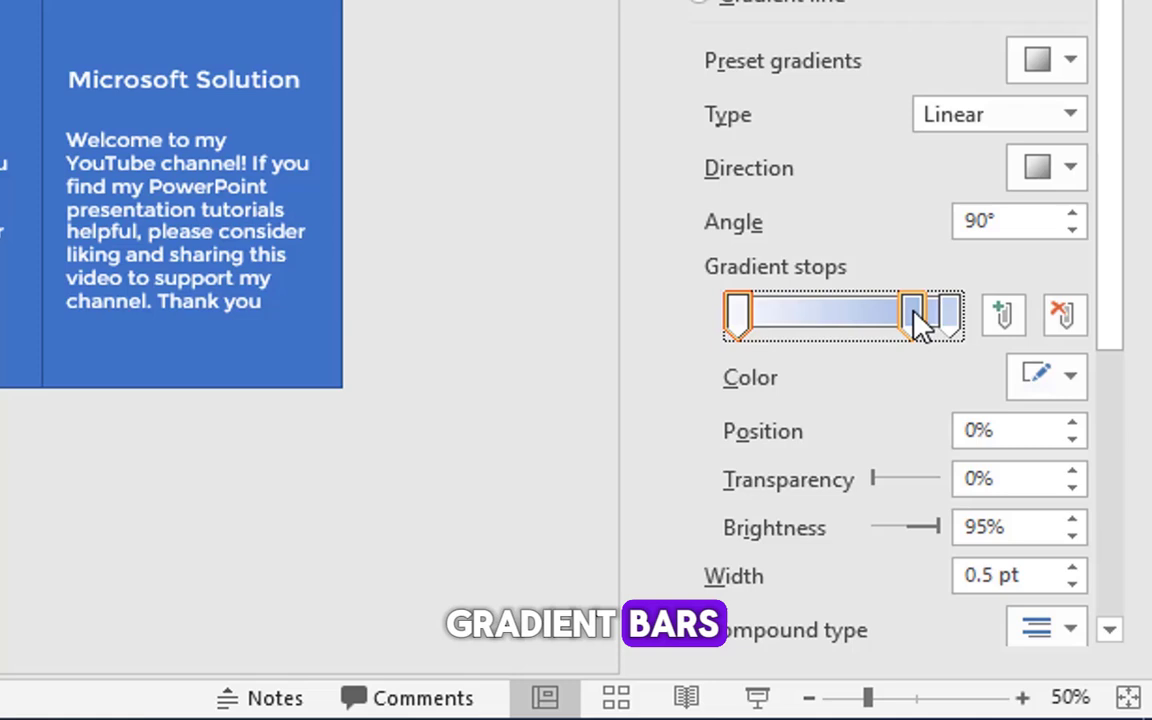
pyautogui.click(913, 314)
pyautogui.press('Delete')
pyautogui.click(942, 318)
pyautogui.click(1051, 380)
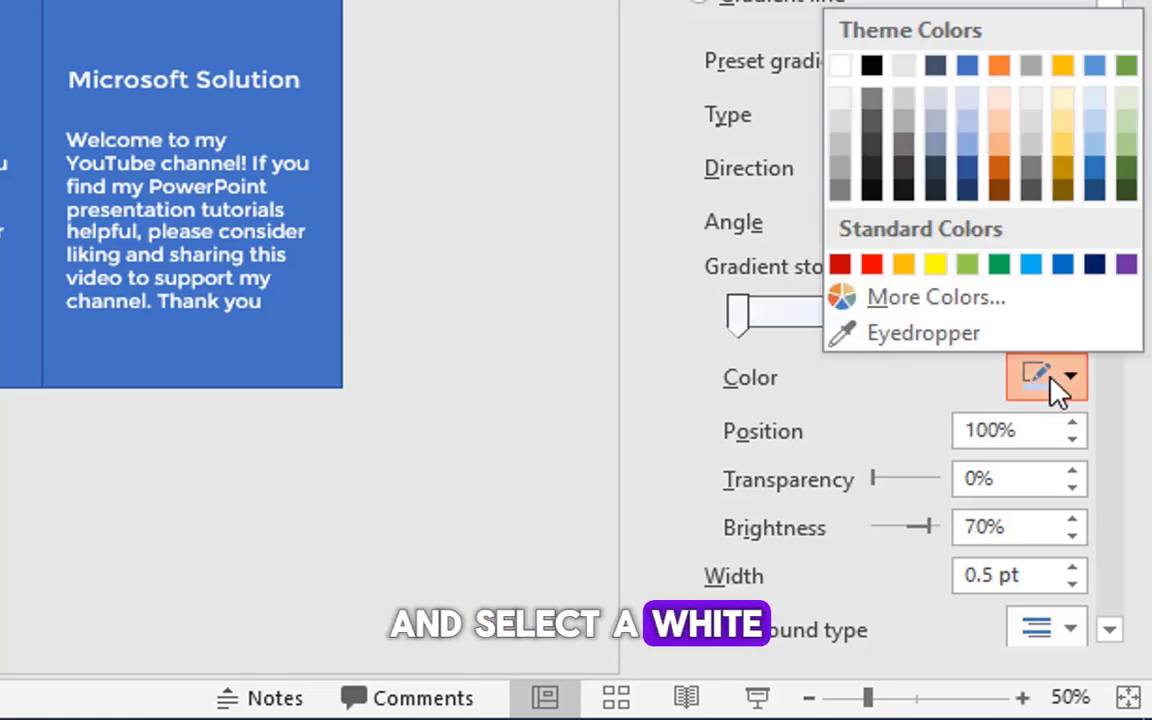
pyautogui.click(840, 66)
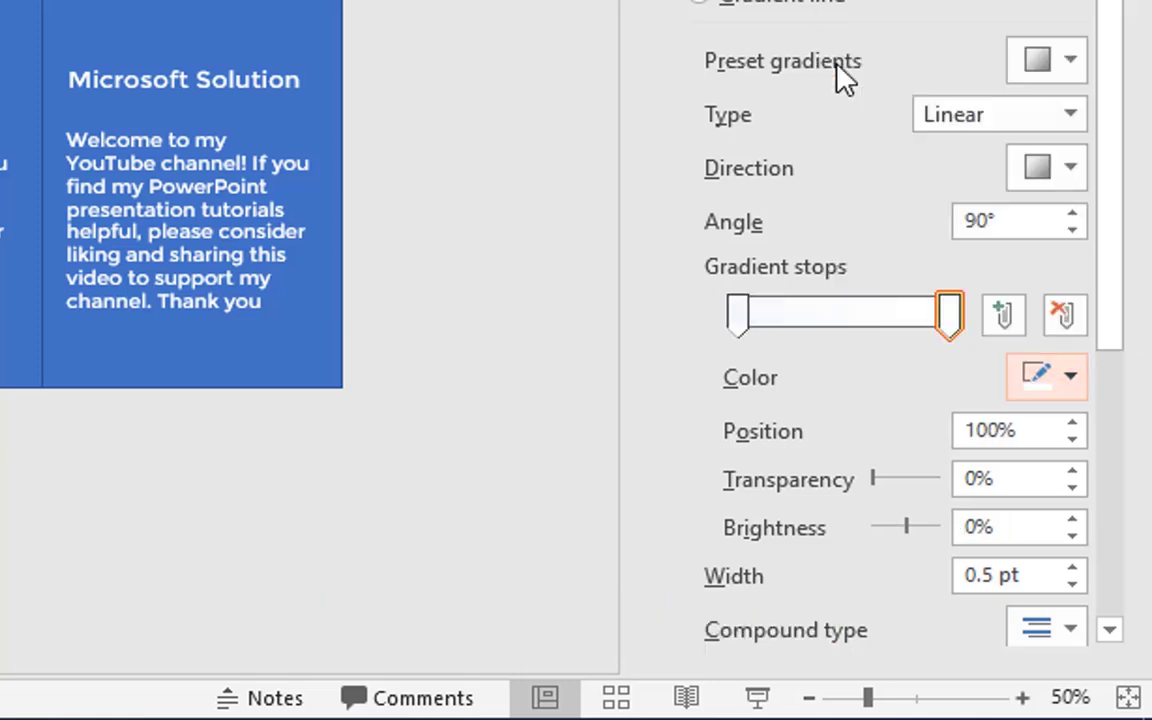
# Step: Set the last gradient stop's position to 70% and its transparency to 100%
pyautogui.moveTo(985, 431); pyautogui.dragTo(940, 433)
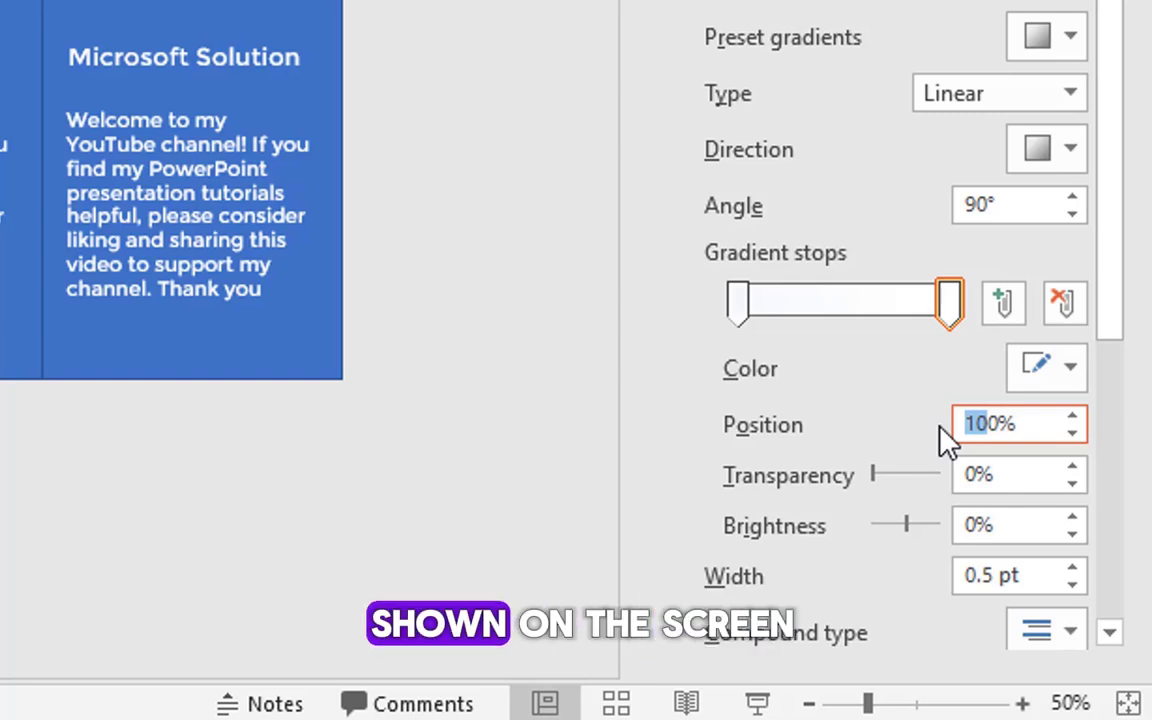
pyautogui.write('7')
pyautogui.press('Return')
pyautogui.click(964, 474)
pyautogui.write('10')
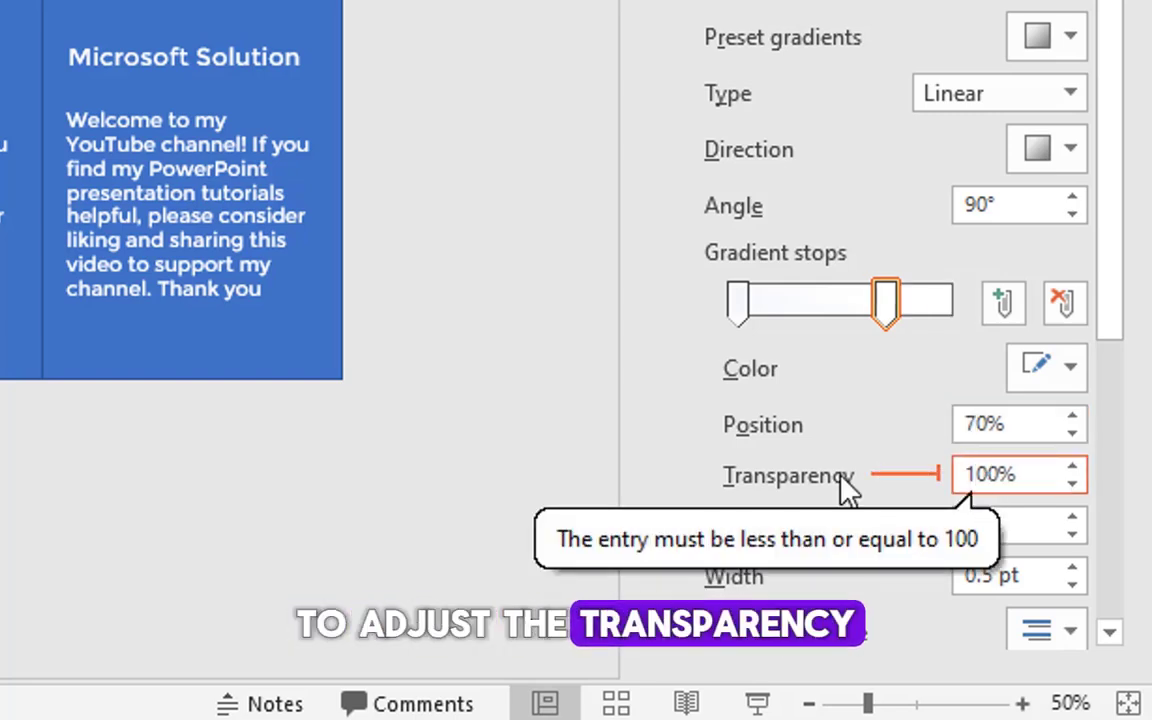
pyautogui.press('Return')
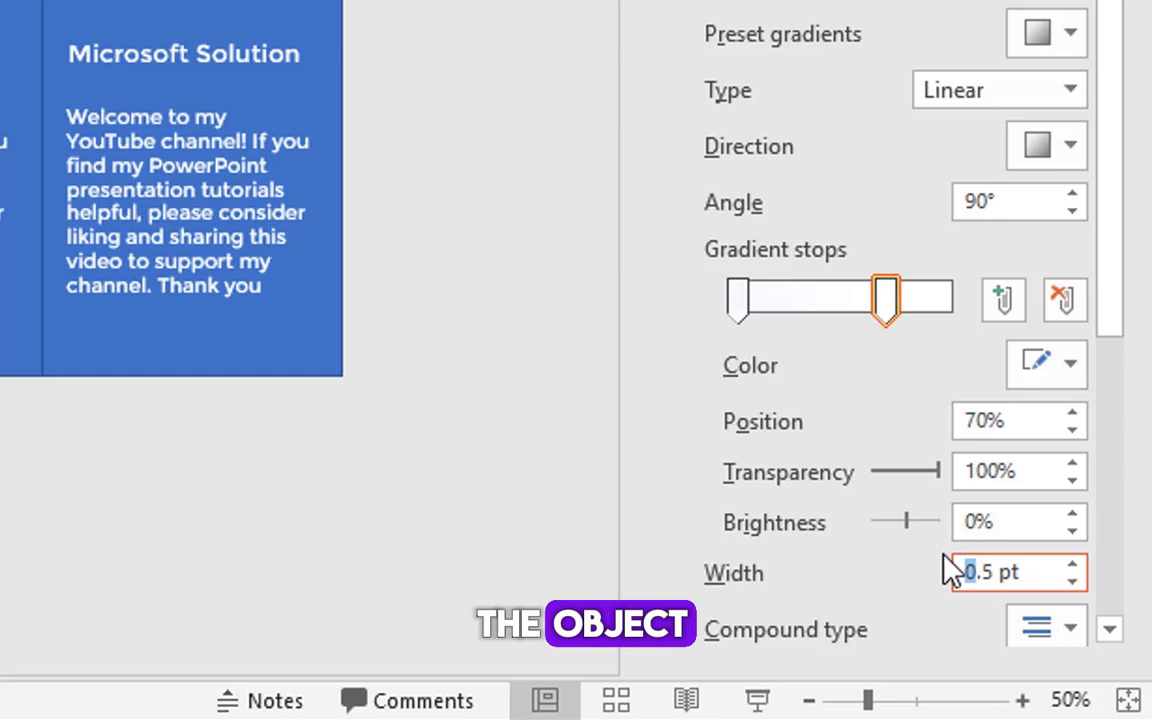
# Step: Set the line's width to 2.5 pt and its gradient type to Radial, and choose its gradient direction
pyautogui.click(1025, 90)
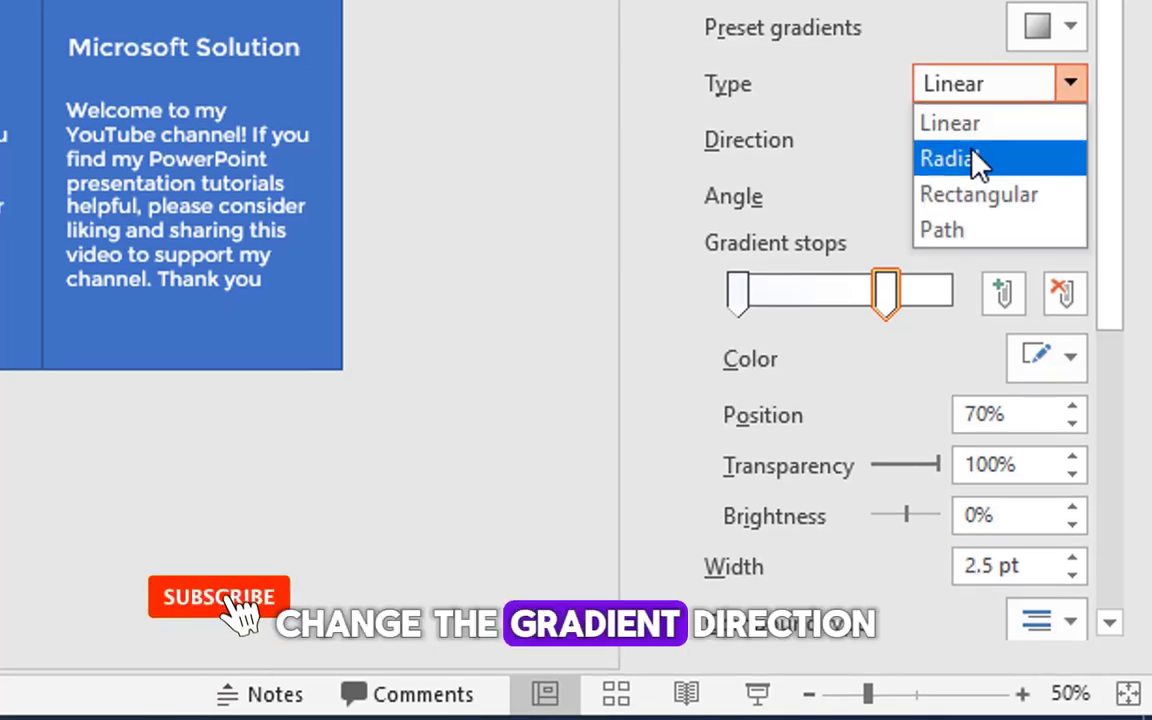
pyautogui.press('Escape')
pyautogui.press('Down')
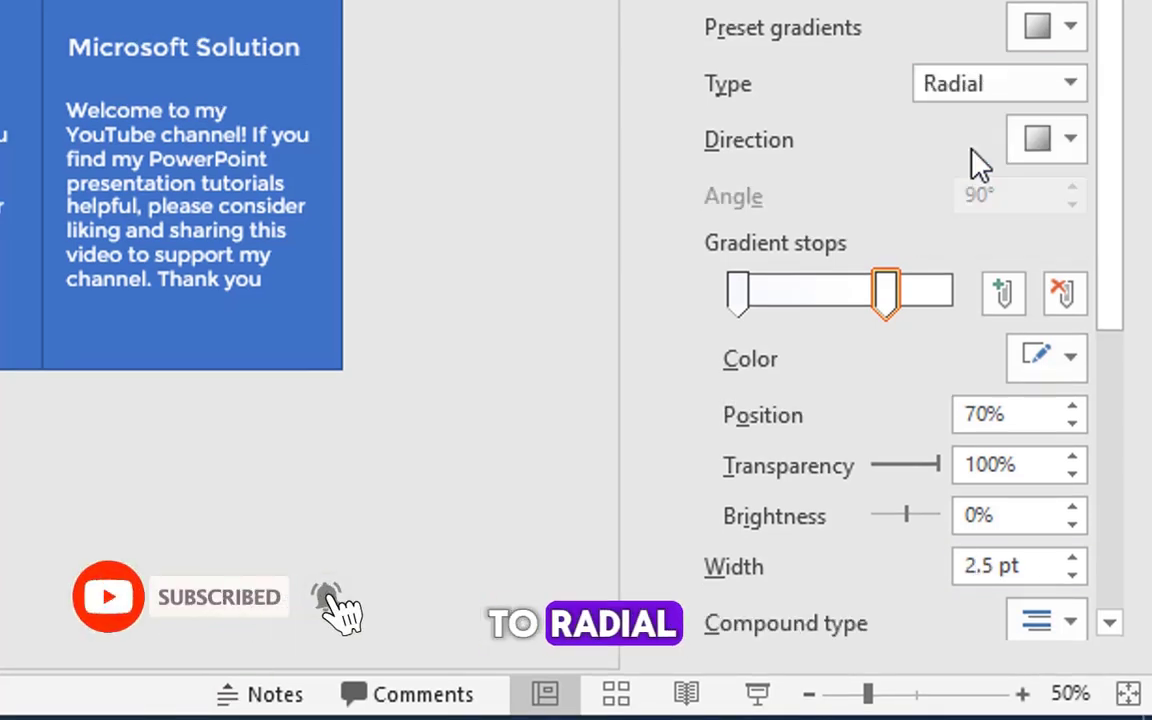
pyautogui.click(1058, 152)
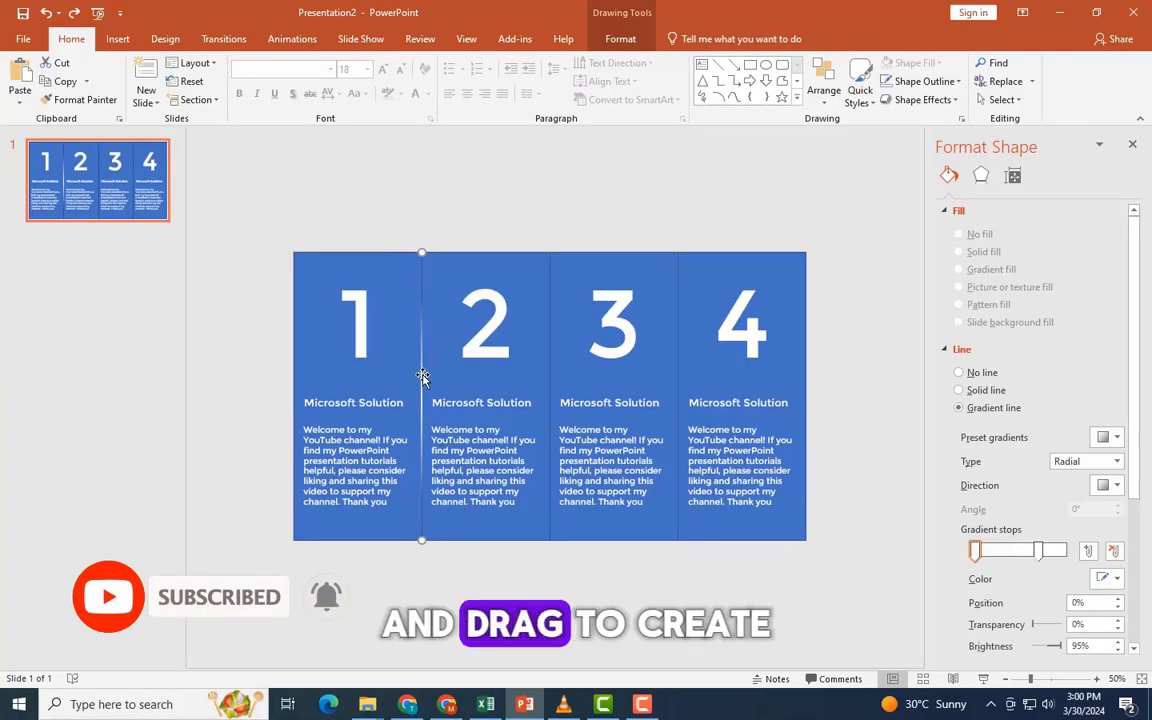
# Step: Duplicate the gradient line onto the other two borders between the rectangles
pyautogui.moveTo(422, 376); pyautogui.dragTo(677, 382)
pyautogui.click(807, 234)
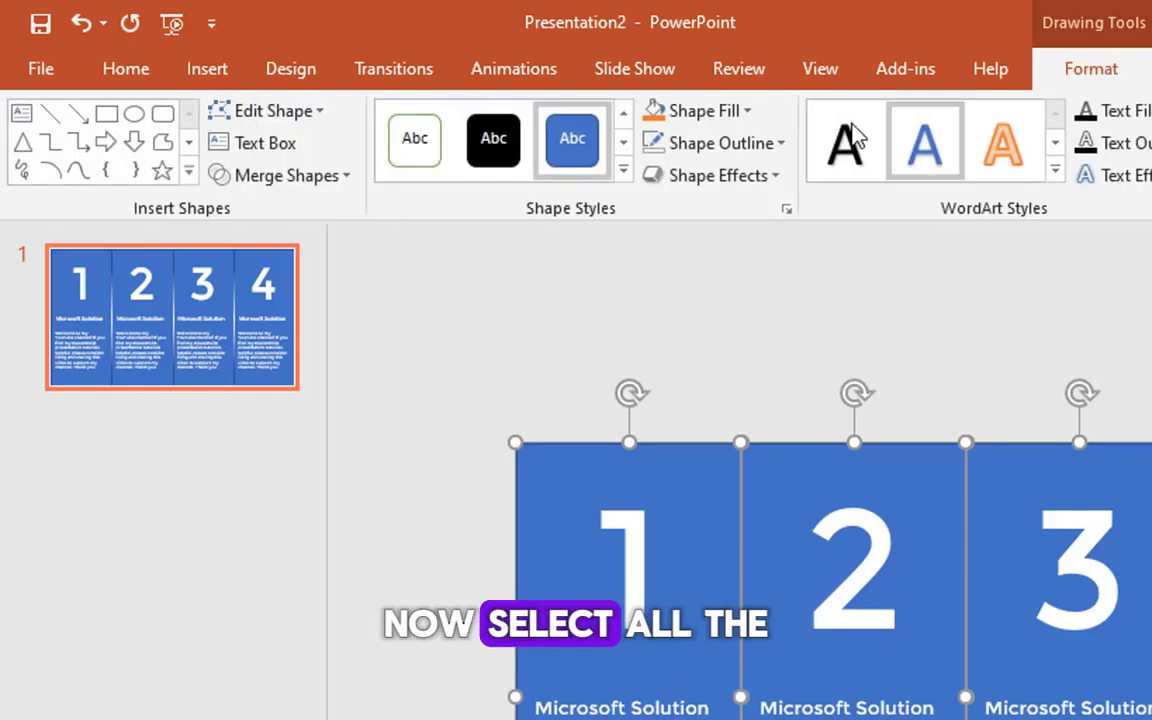
# Step: Remove the outline from all four rectangles and change their fill to the slide background
pyautogui.click(751, 143)
pyautogui.click(760, 391)
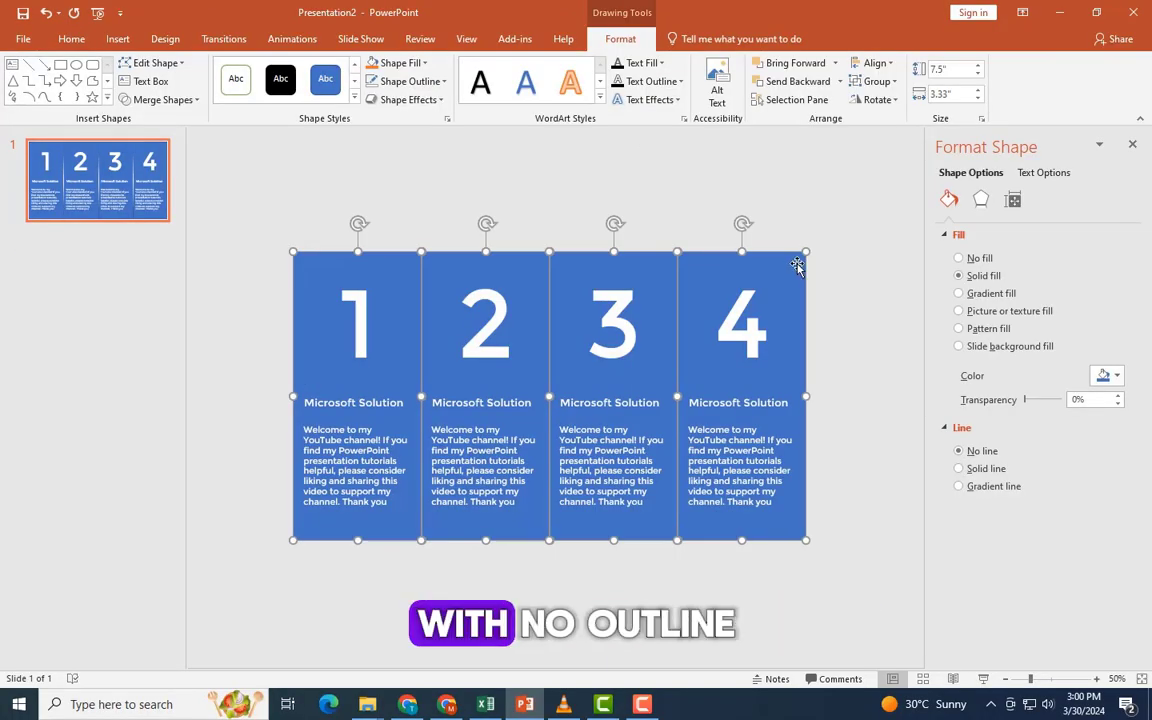
pyautogui.click(958, 346)
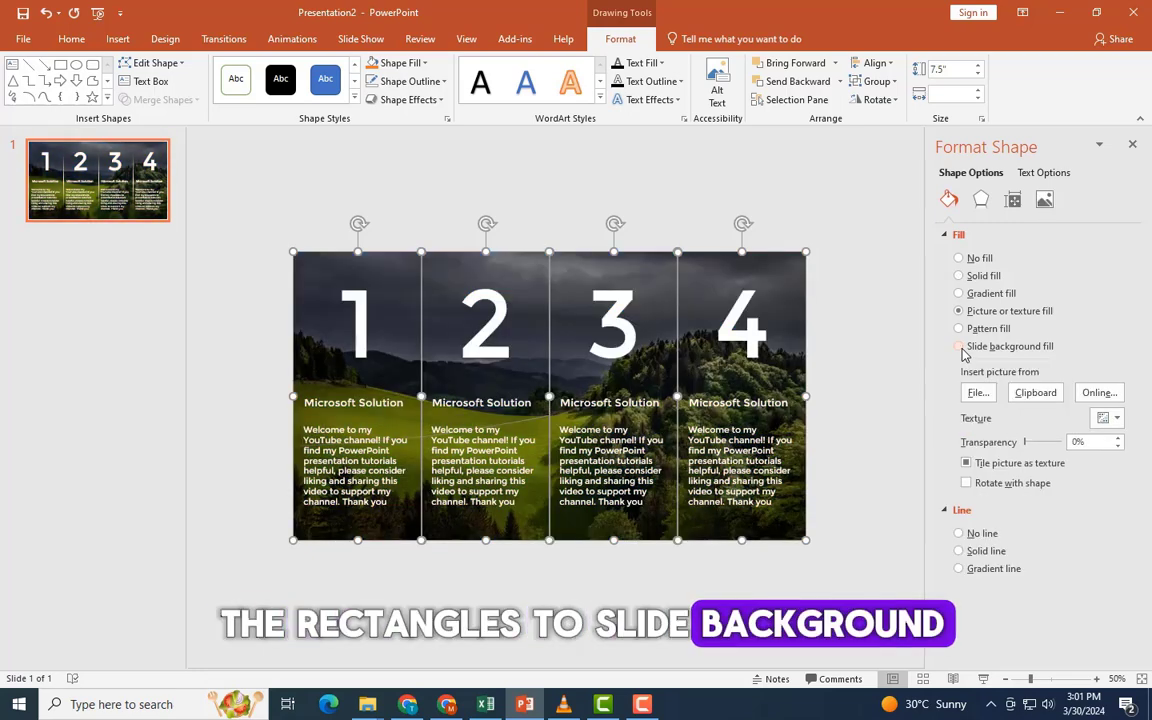
# Step: Group the first panel's rectangle, line and texts together, and group the second panel's objects the same way
pyautogui.moveTo(260, 231); pyautogui.dragTo(442, 560)
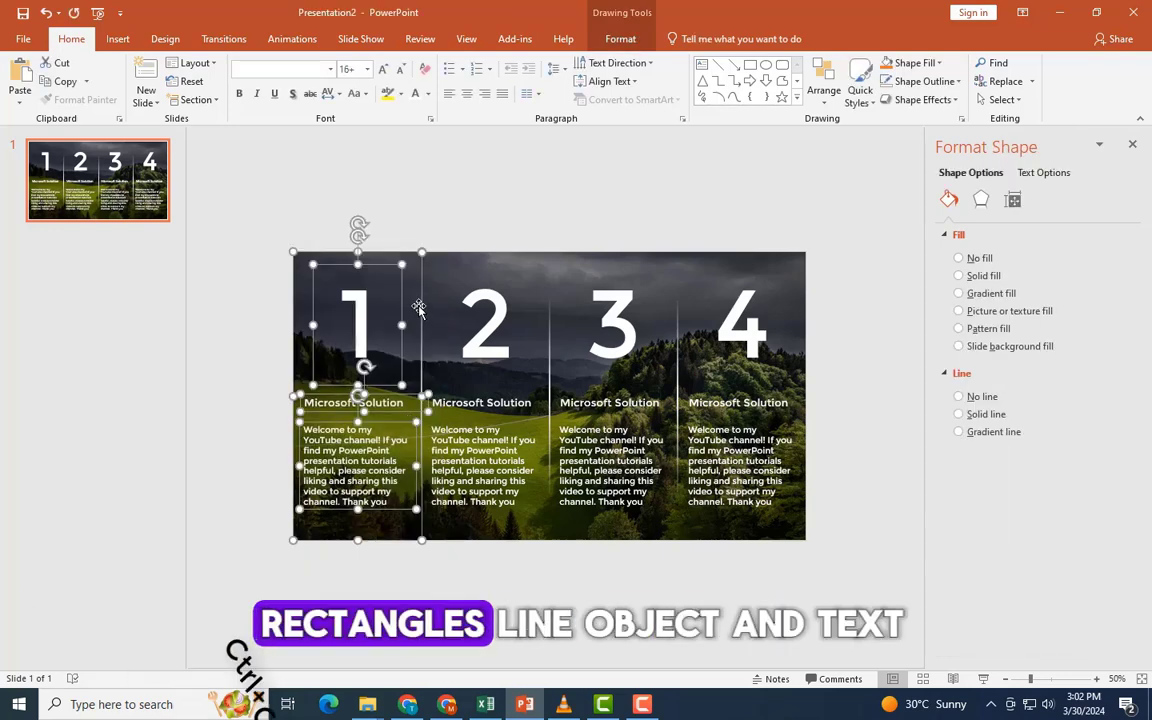
pyautogui.hotkey('ctrl', 'g')
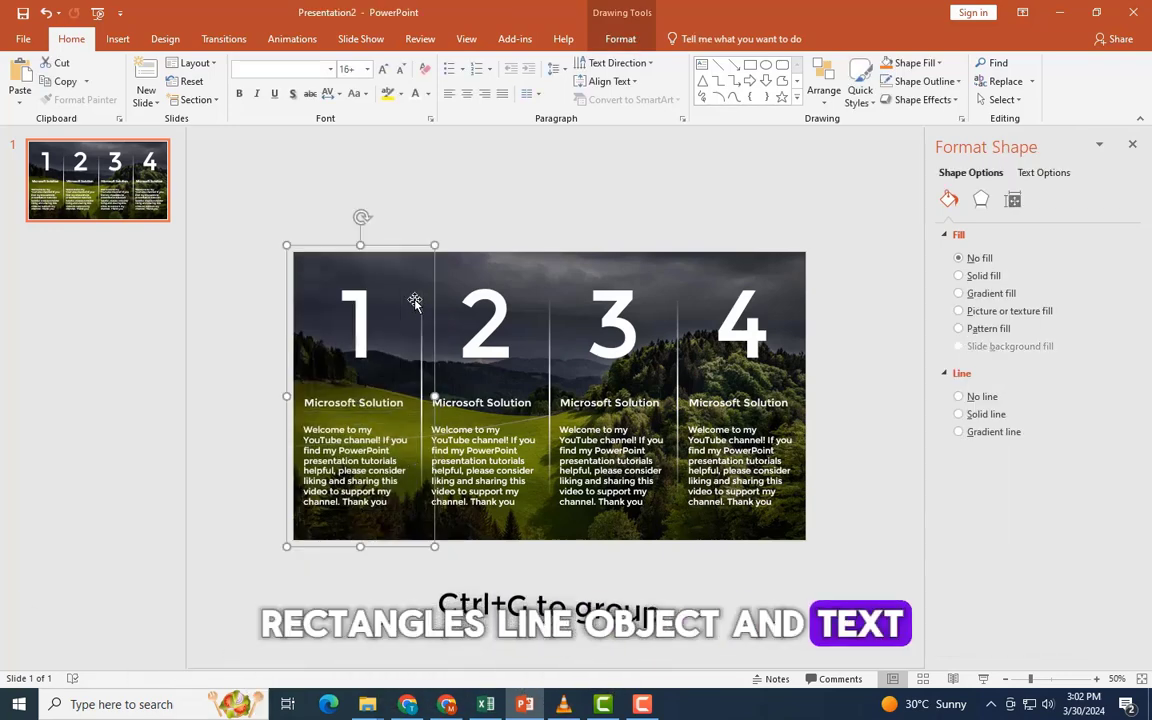
pyautogui.moveTo(427, 219); pyautogui.dragTo(568, 596)
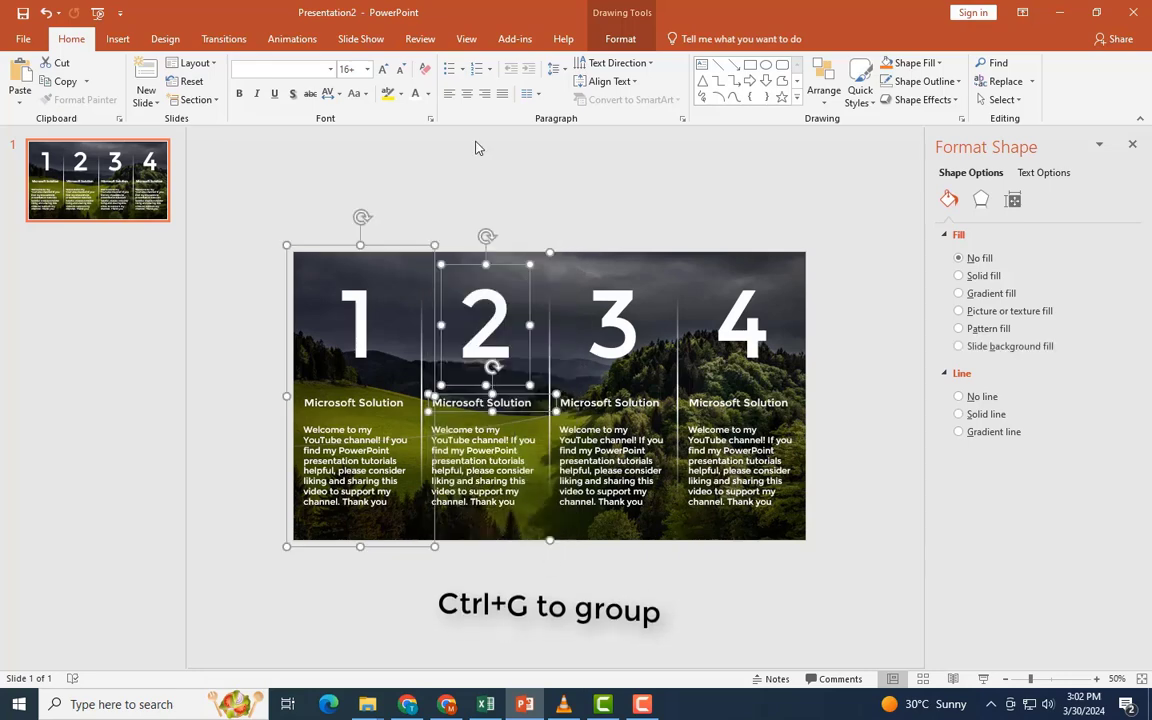
pyautogui.moveTo(411, 206); pyautogui.dragTo(588, 592)
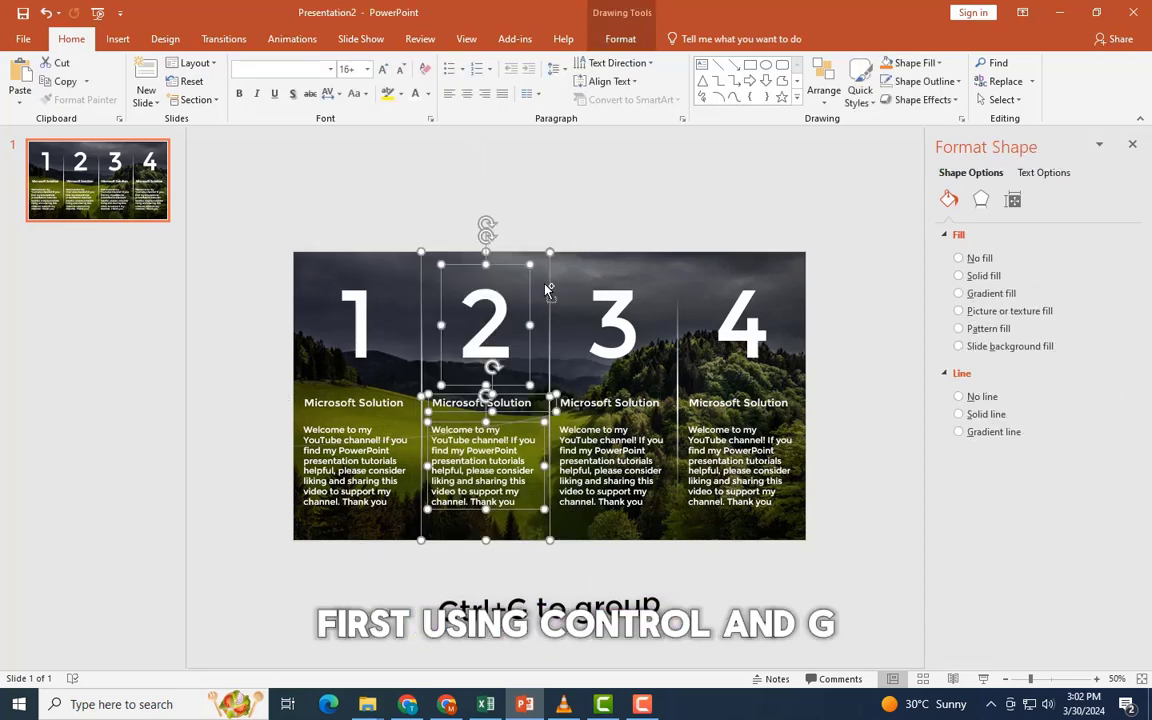
pyautogui.hotkey('ctrl', 'g')
# Step: Group the objects of the third panel and those of the fourth panel into one group each
pyautogui.click(488, 184)
pyautogui.moveTo(484, 186); pyautogui.dragTo(632, 531)
pyautogui.hotkey('ctrl', 'g')
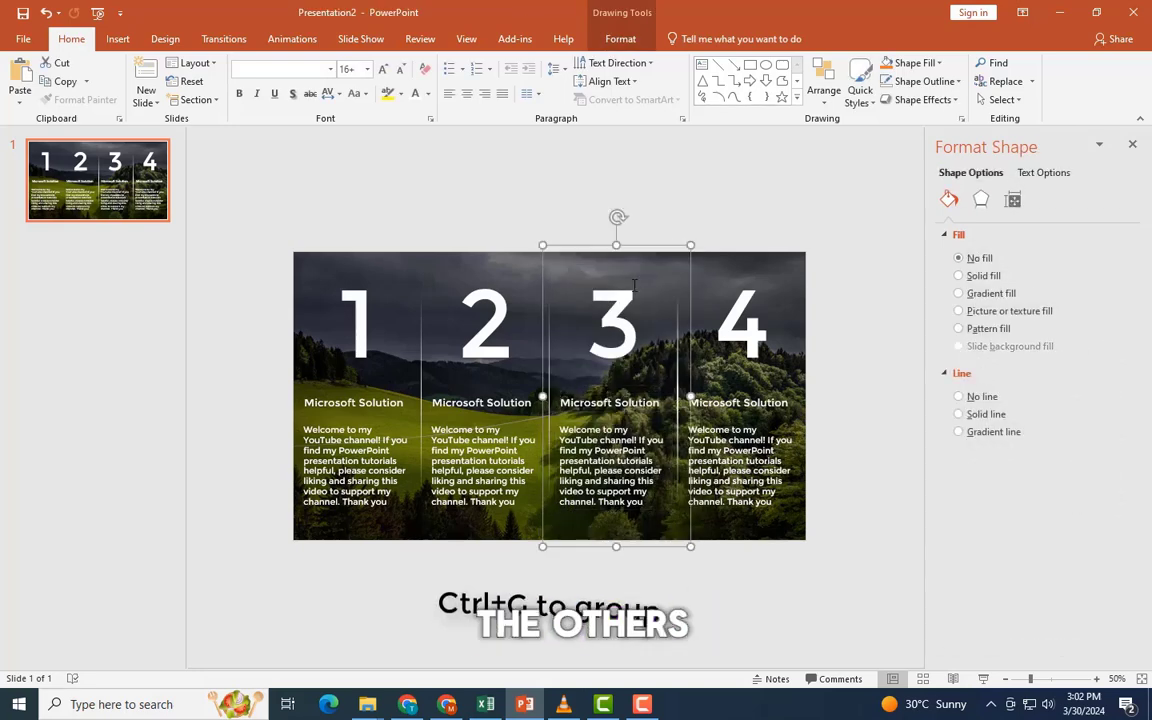
pyautogui.press('Escape')
pyautogui.moveTo(823, 577); pyautogui.dragTo(671, 218)
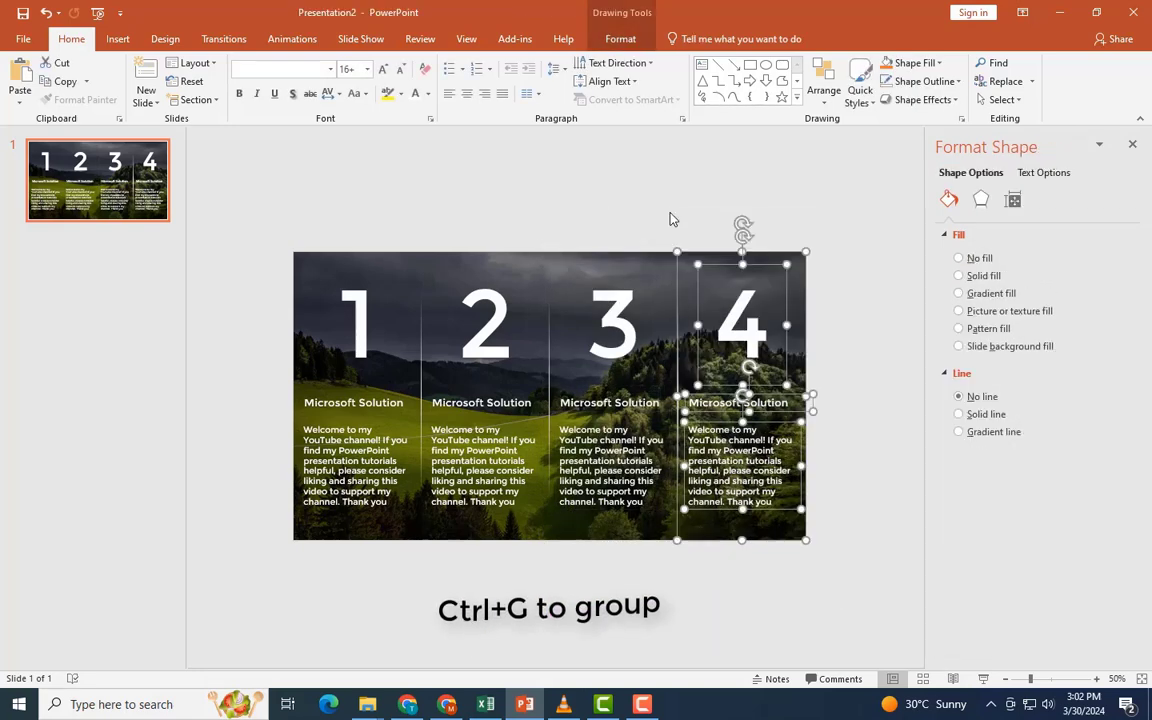
pyautogui.hotkey('ctrl', 'g')
pyautogui.moveTo(819, 293); pyautogui.dragTo(821, 293)
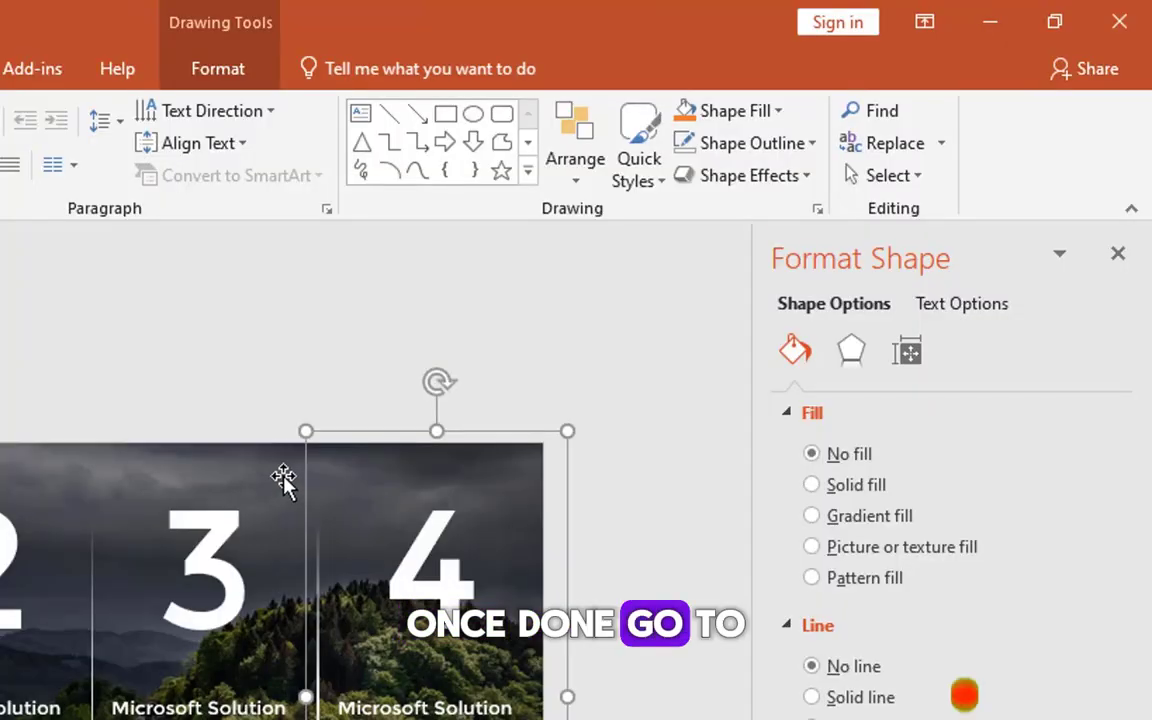
# Step: List the slide's objects in the Selection Pane and rename the first panel's group as 1 and the second panel's group as 2
pyautogui.keyDown('shift'); pyautogui.click(283, 480); pyautogui.keyUp('shift')
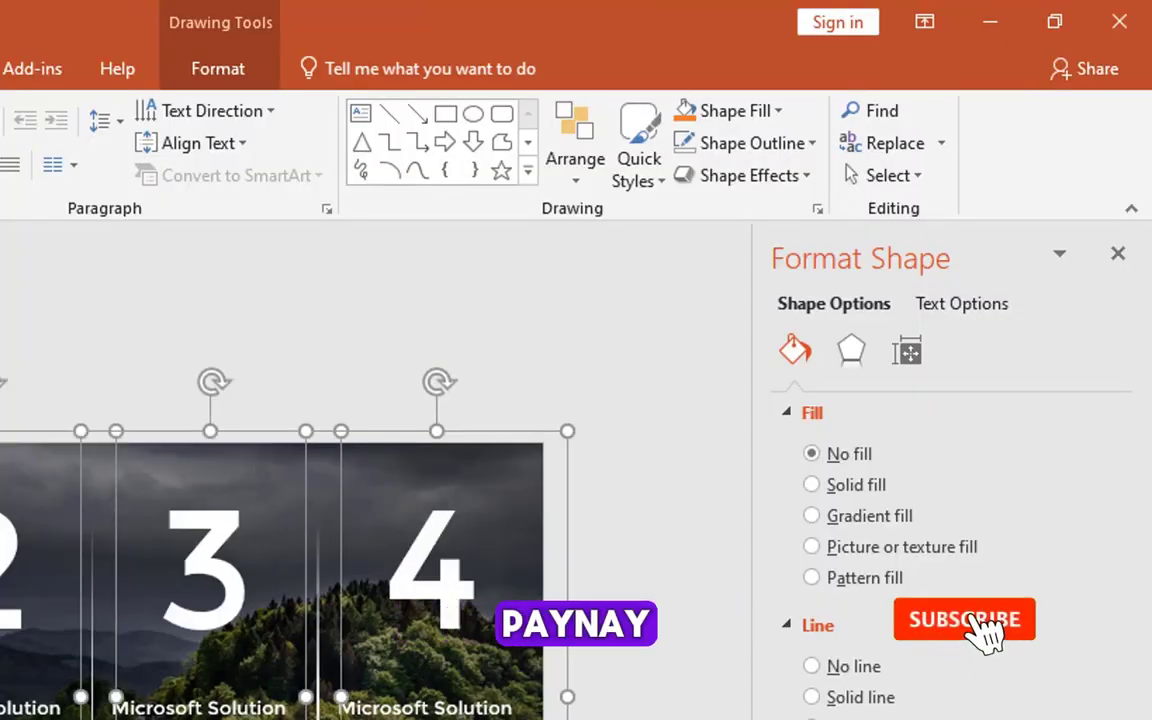
pyautogui.click(226, 72)
pyautogui.click(460, 175)
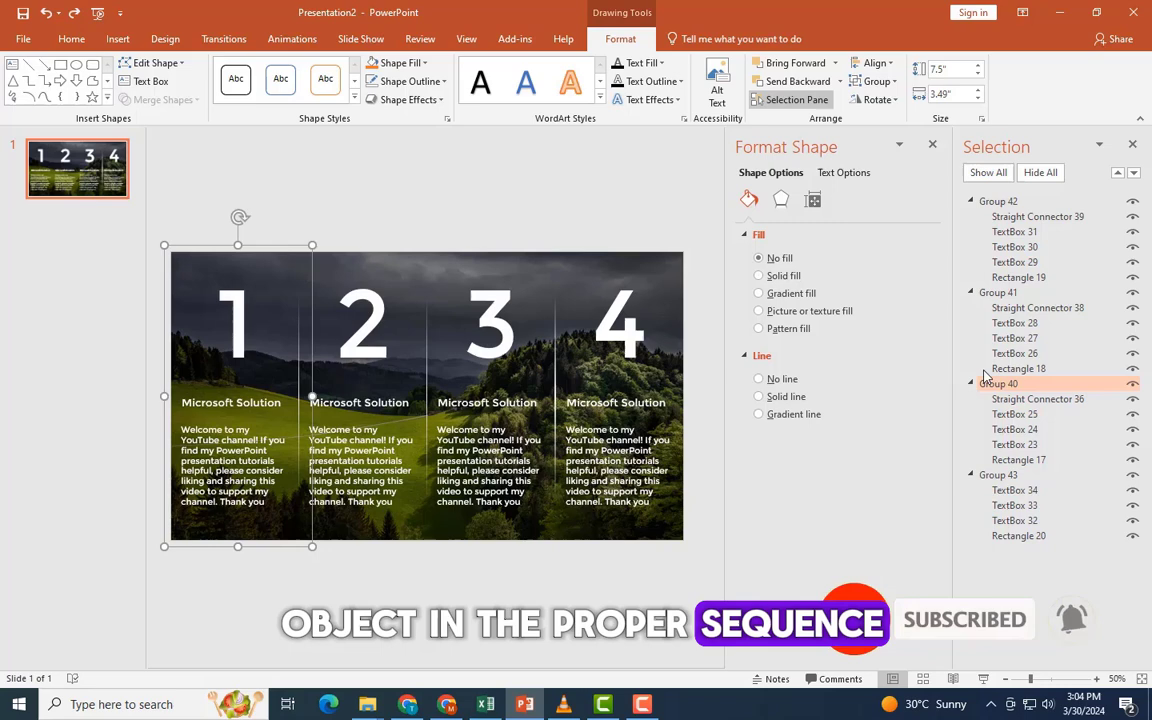
pyautogui.doubleClick(998, 384)
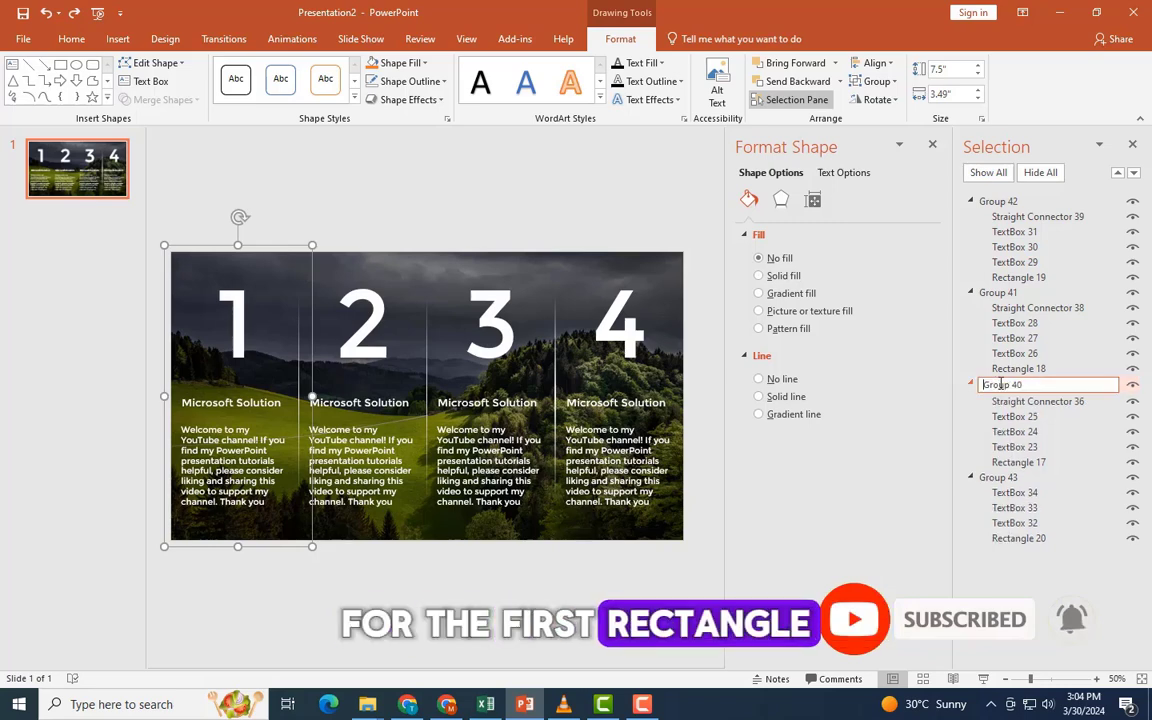
pyautogui.write('1')
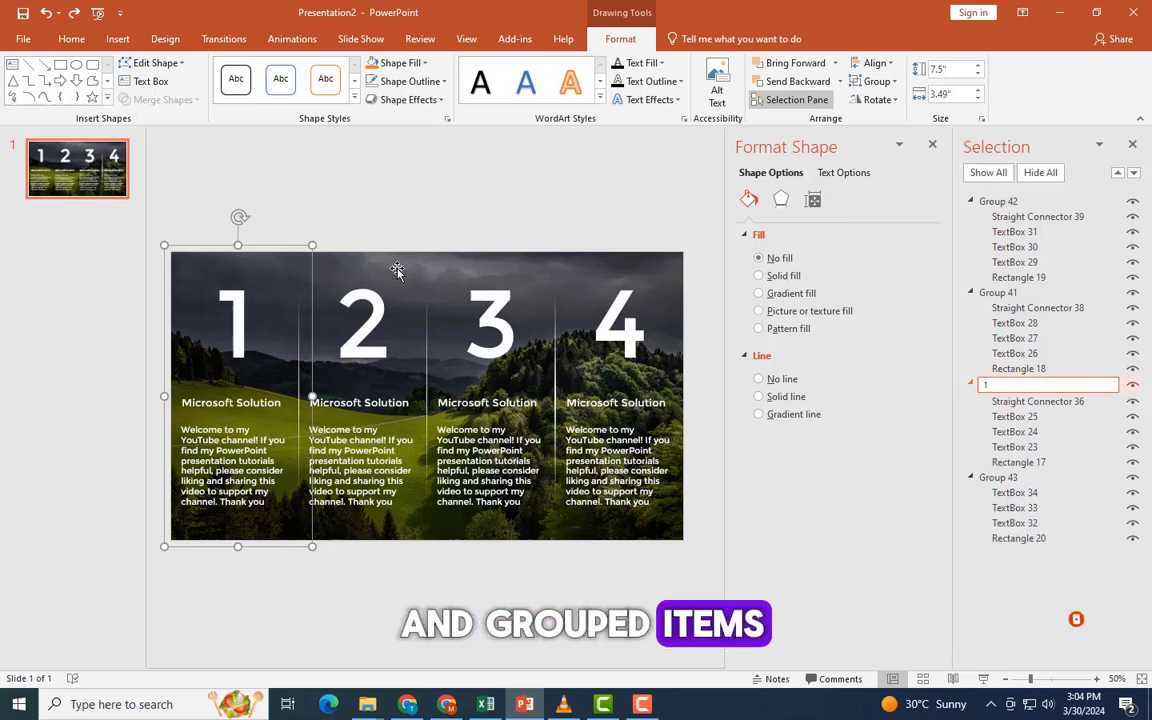
pyautogui.click(424, 269)
pyautogui.doubleClick(1000, 292)
pyautogui.write('2')
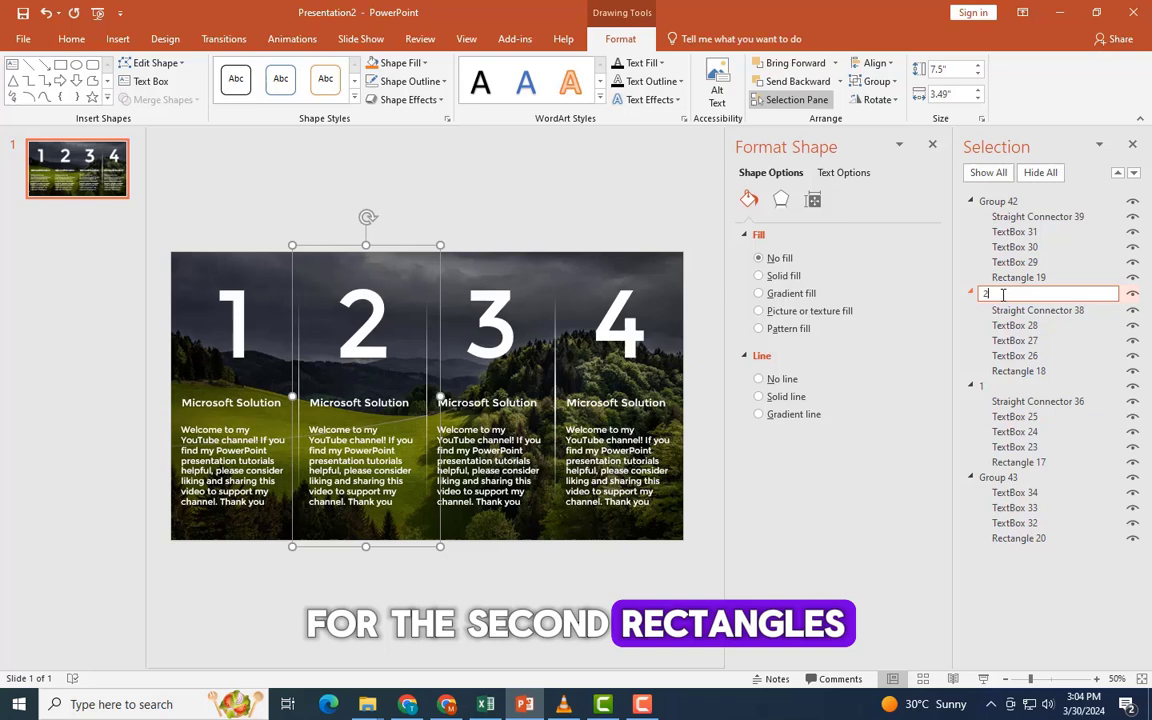
# Step: Rename the third and fourth panel groups as 3 and 4, and reorder the groups in the object list from 1 to 4
pyautogui.click(560, 287)
pyautogui.click(550, 260)
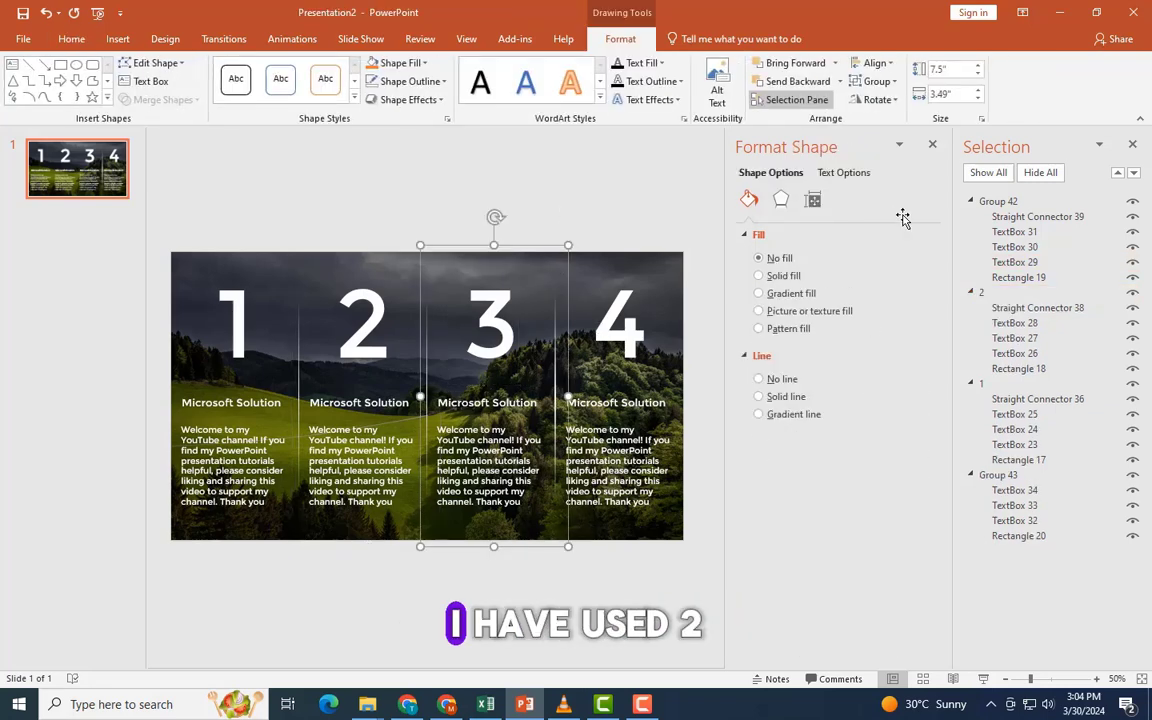
pyautogui.doubleClick(1000, 202)
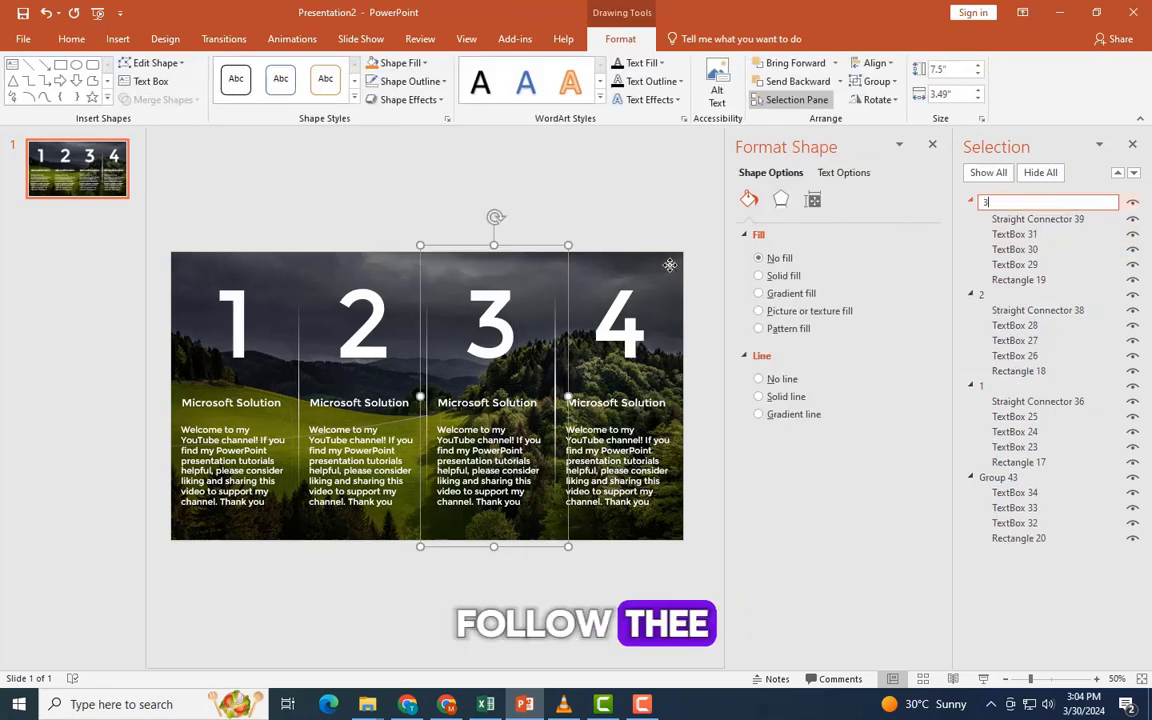
pyautogui.click(1005, 477)
pyautogui.click(1003, 475)
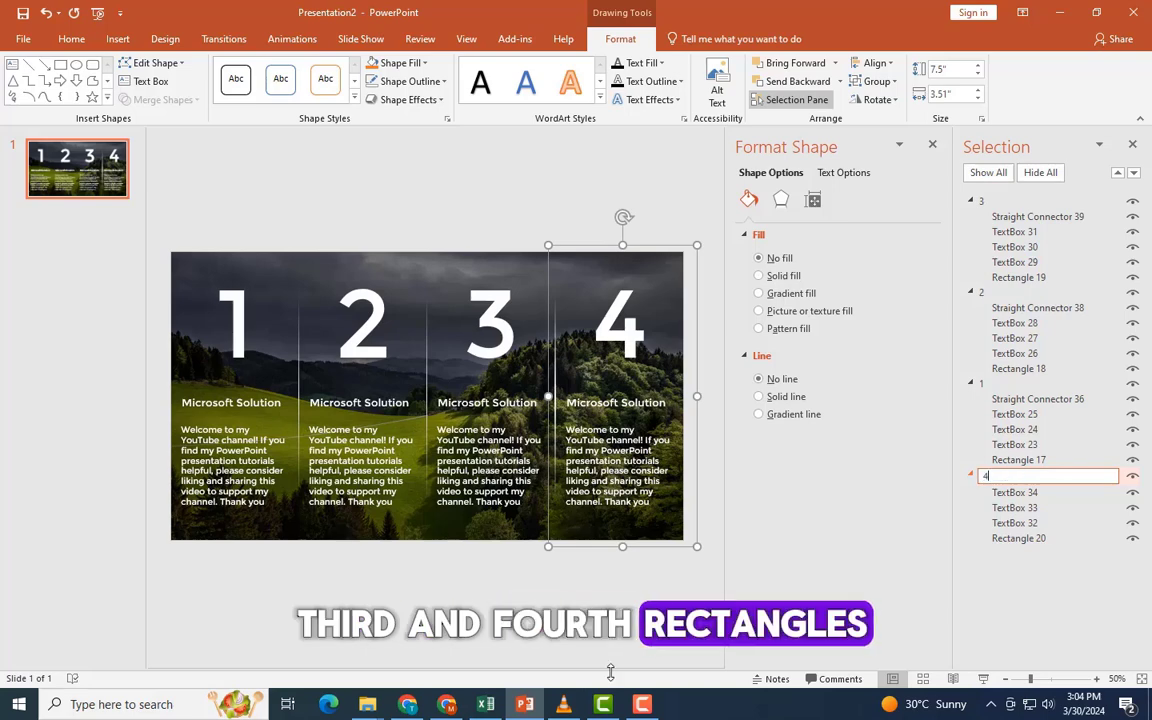
pyautogui.press('Return')
pyautogui.moveTo(1005, 385); pyautogui.dragTo(1000, 200)
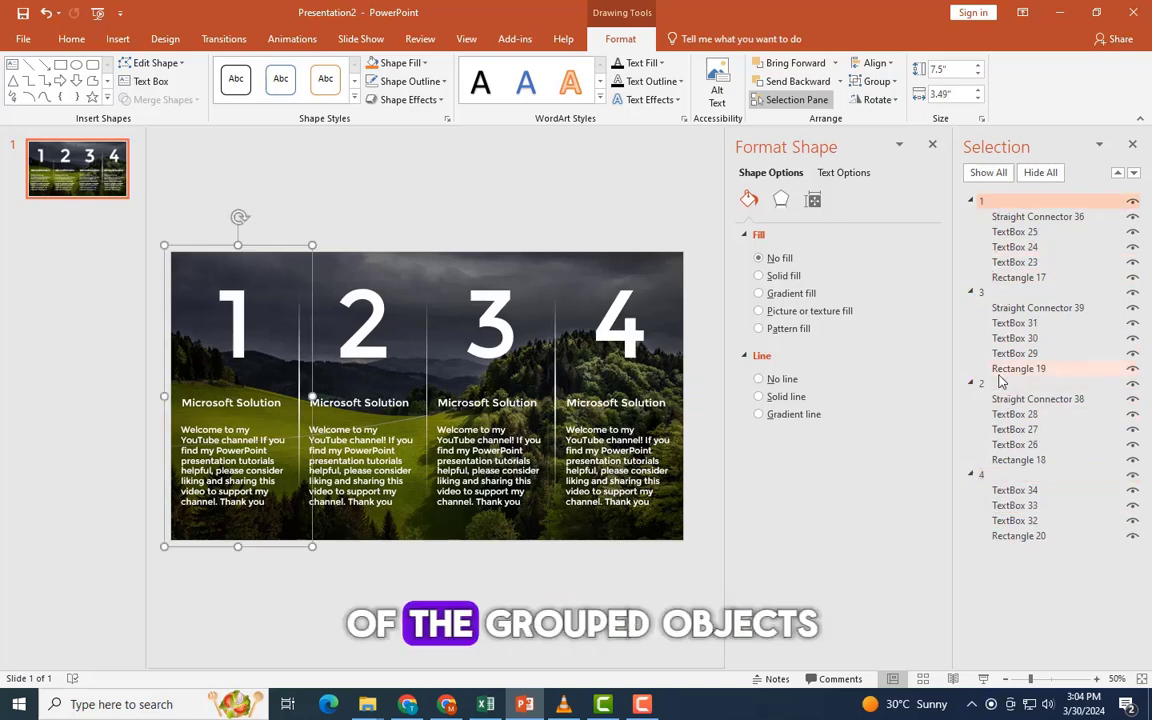
pyautogui.moveTo(1000, 382); pyautogui.dragTo(997, 293)
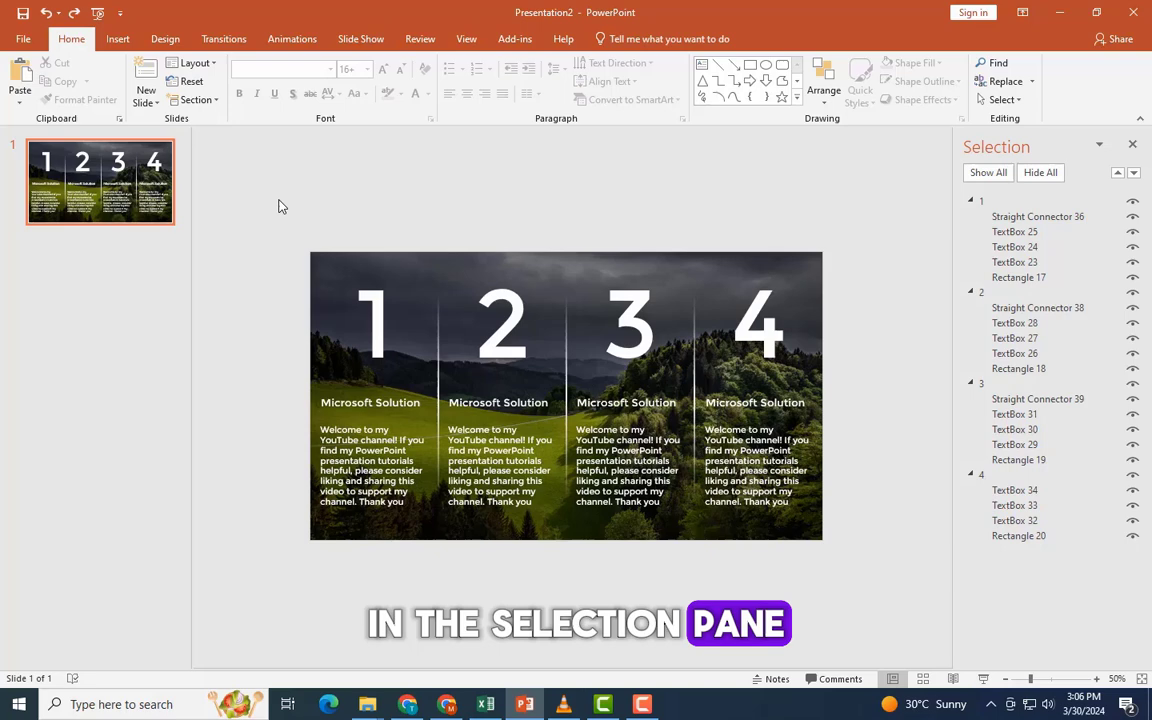
# Step: Apply the Fly In animation to all four panel groups with the direction From Left
pyautogui.moveTo(268, 208); pyautogui.dragTo(893, 592)
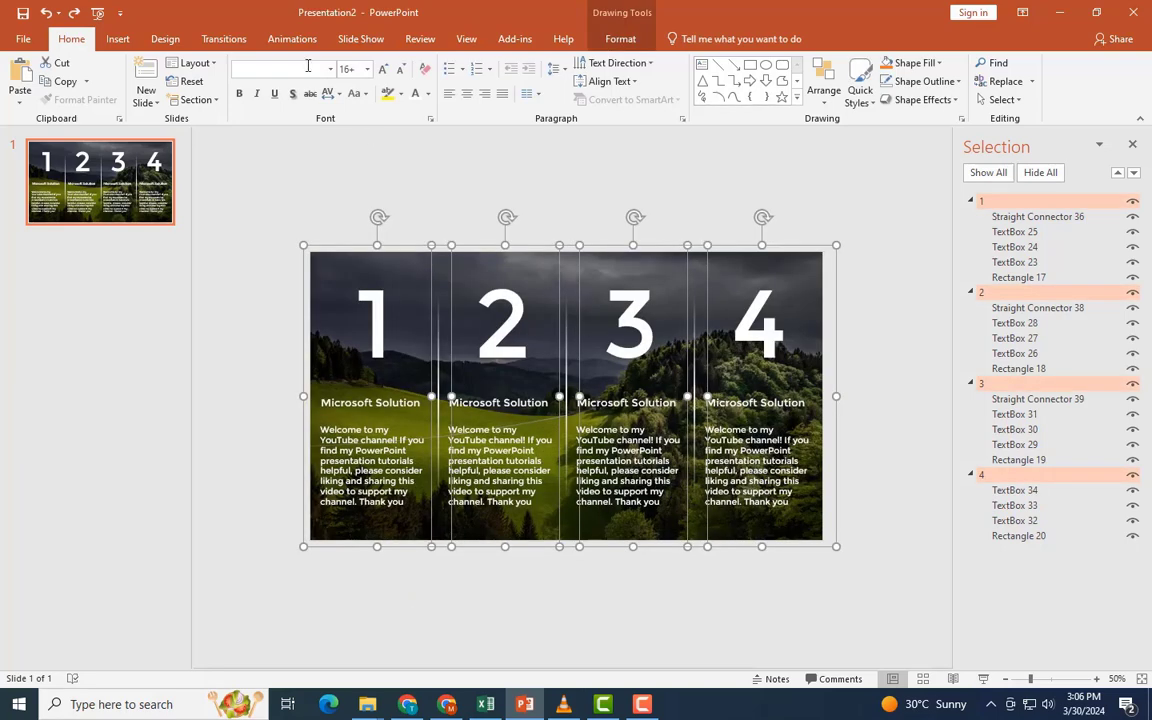
pyautogui.click(292, 38)
pyautogui.click(279, 80)
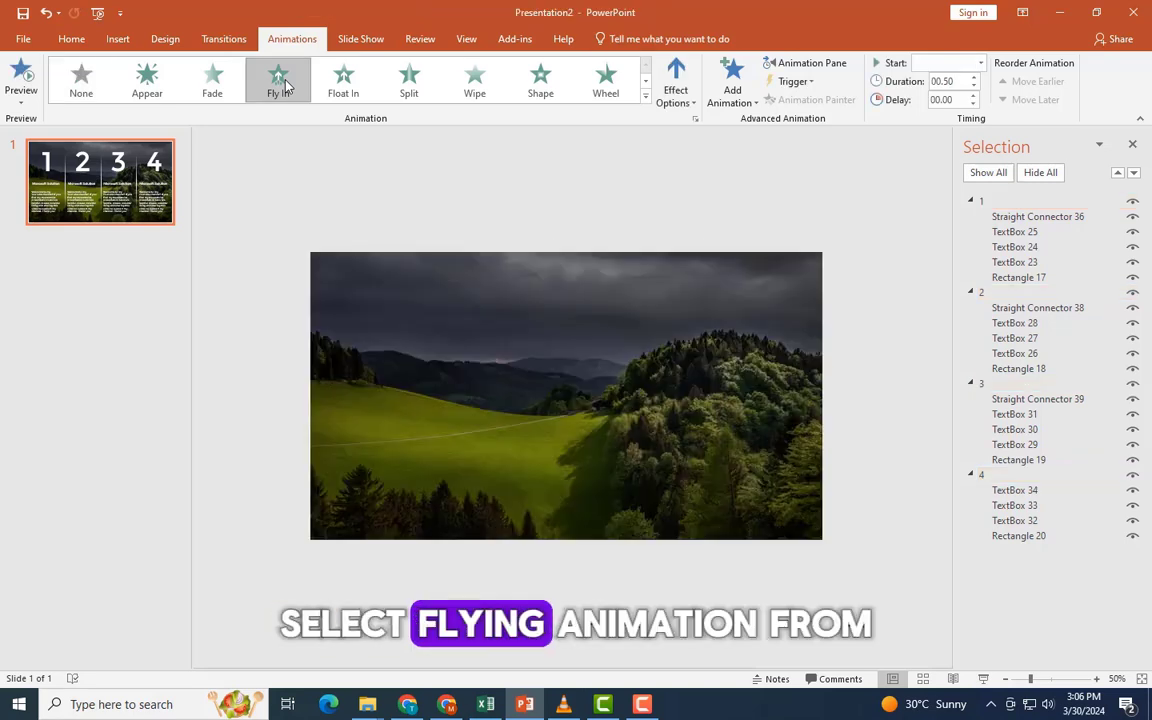
pyautogui.click(688, 95)
pyautogui.click(710, 217)
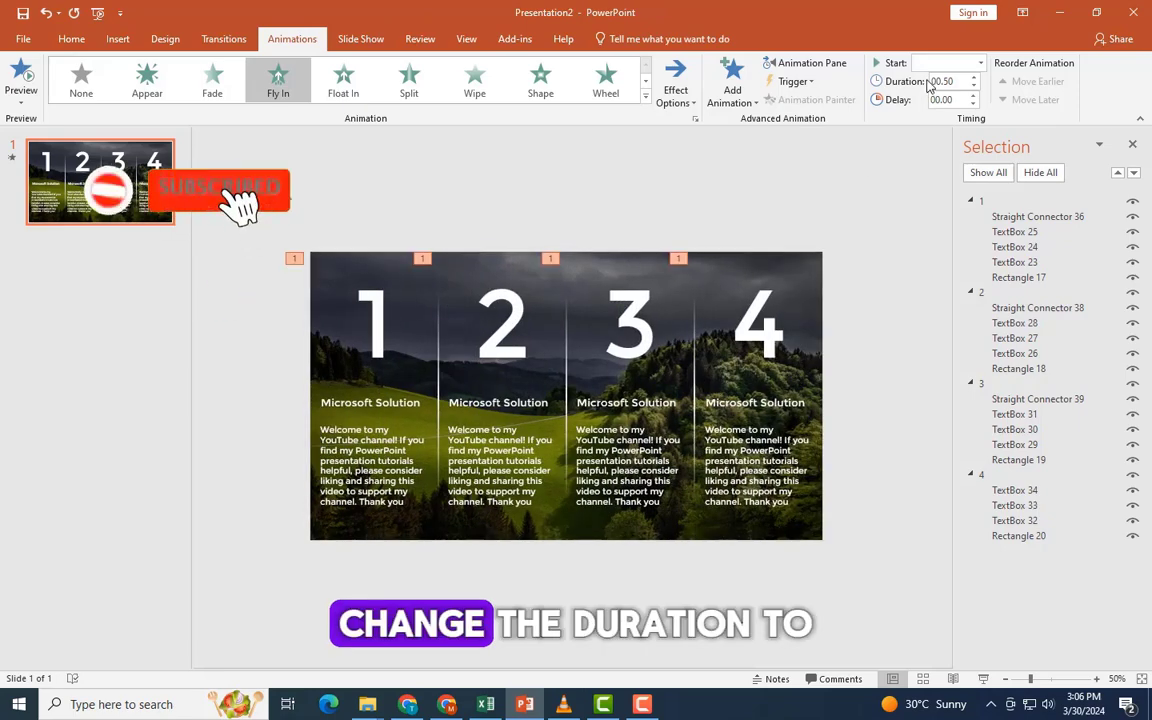
# Step: Set the duration of the four Fly In animations to 1.50 seconds
pyautogui.click(974, 78)
pyautogui.click(974, 78)
pyautogui.click(974, 78)
pyautogui.click(974, 78)
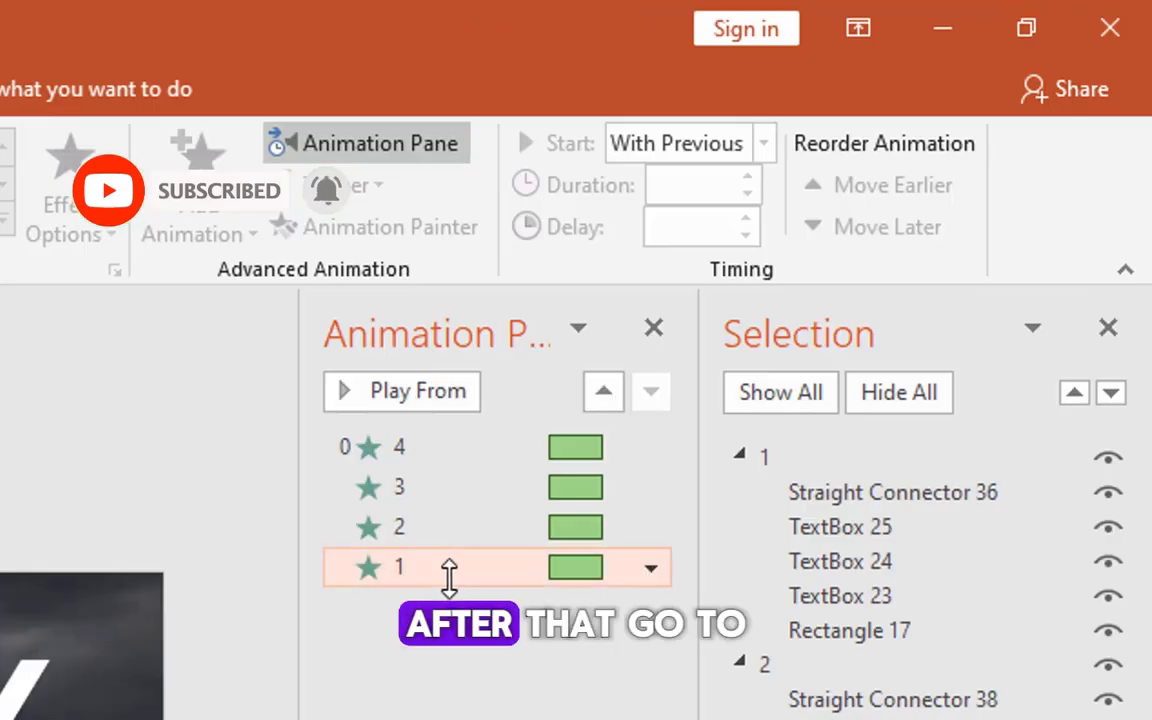
# Step: Reorder the animations so that they play in sequence from panel 1 to panel 4
pyautogui.moveTo(450, 576); pyautogui.dragTo(456, 519)
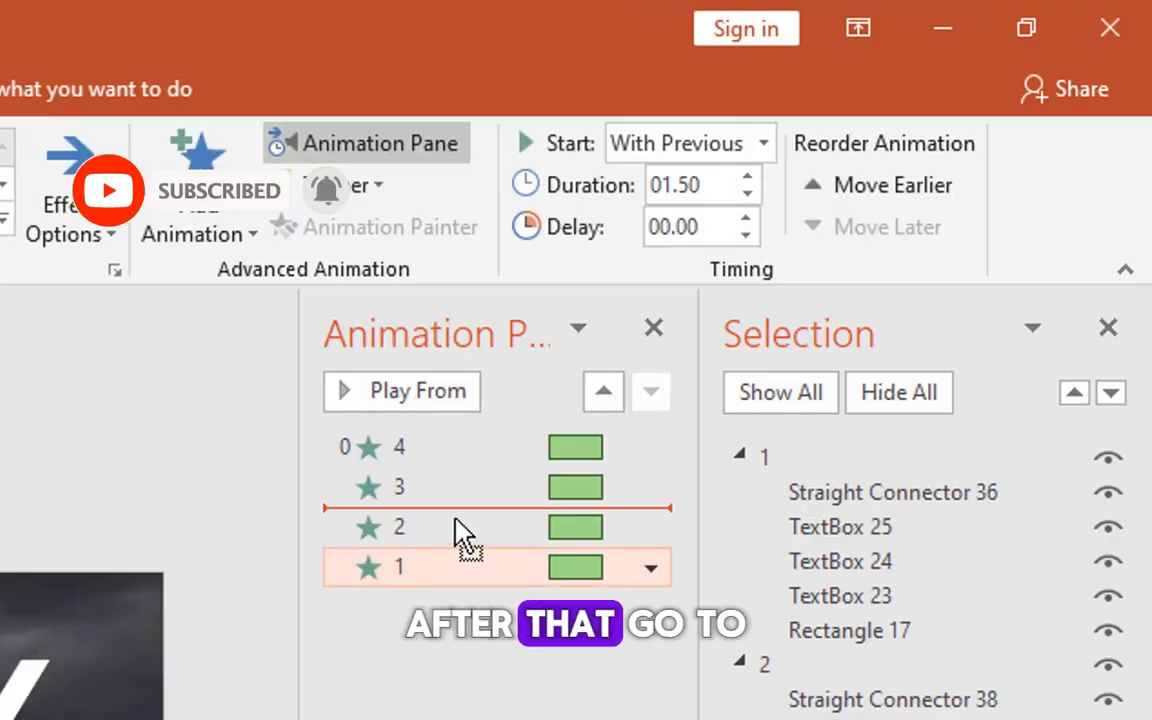
pyautogui.moveTo(462, 472); pyautogui.dragTo(458, 456)
pyautogui.moveTo(437, 576); pyautogui.dragTo(440, 472)
pyautogui.moveTo(442, 568); pyautogui.dragTo(450, 532)
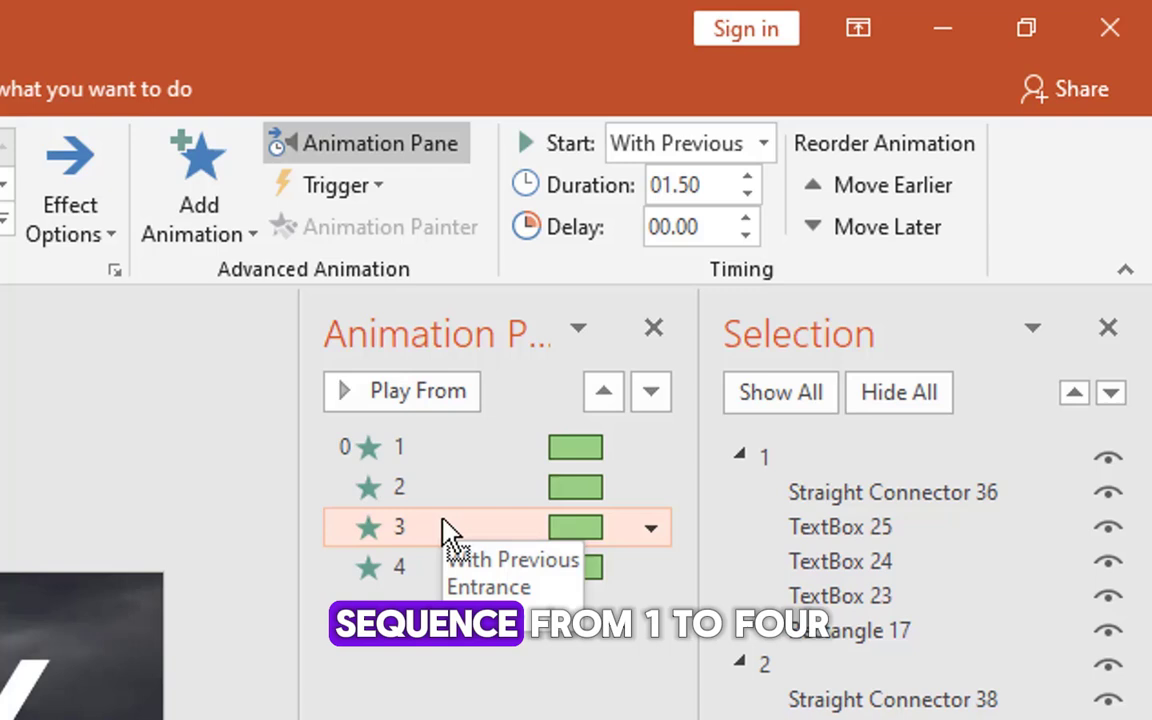
# Step: Set the animations of panels 1 and 2 to start On Click
pyautogui.click(430, 447)
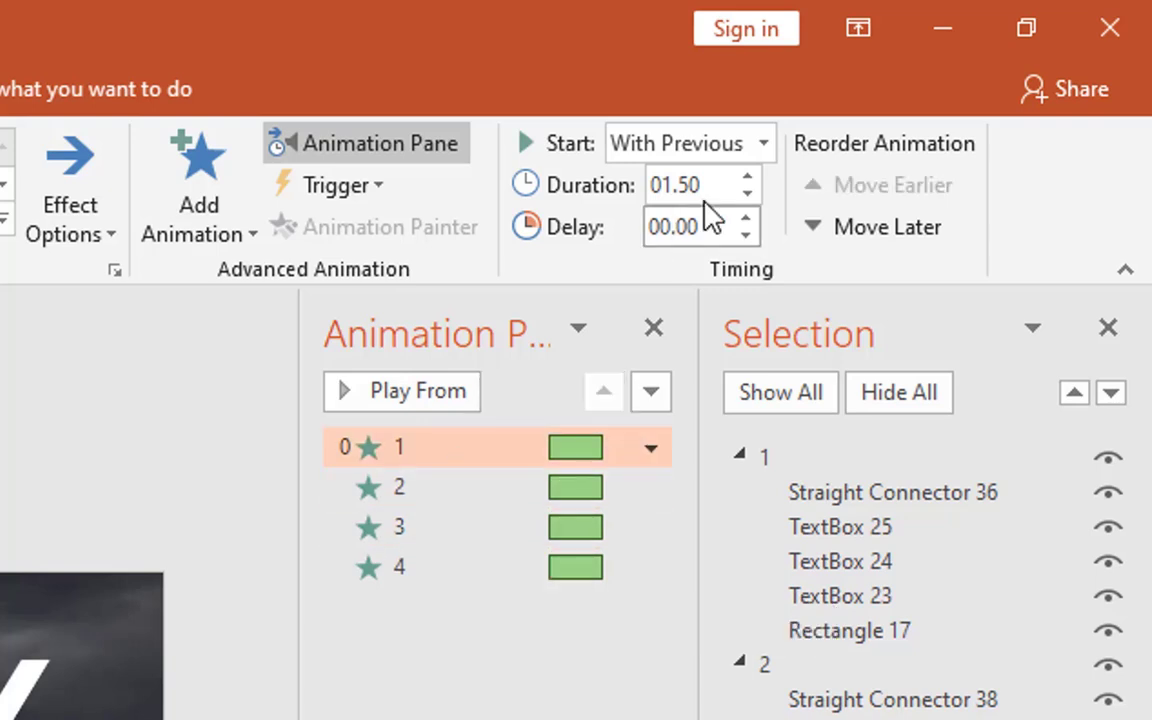
pyautogui.click(763, 143)
pyautogui.click(653, 183)
pyautogui.click(483, 487)
pyautogui.click(763, 143)
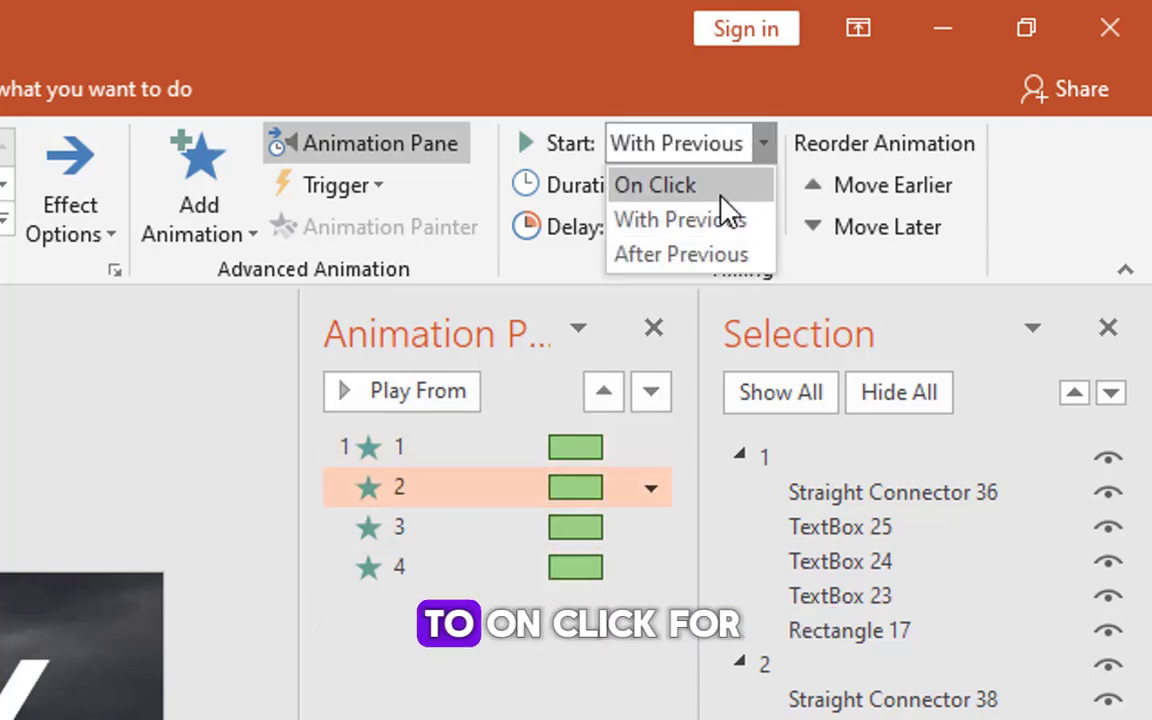
pyautogui.click(655, 185)
# Step: Set the start of the panel 3 and panel 4 animations to On Click
pyautogui.click(430, 527)
pyautogui.click(763, 143)
pyautogui.click(680, 185)
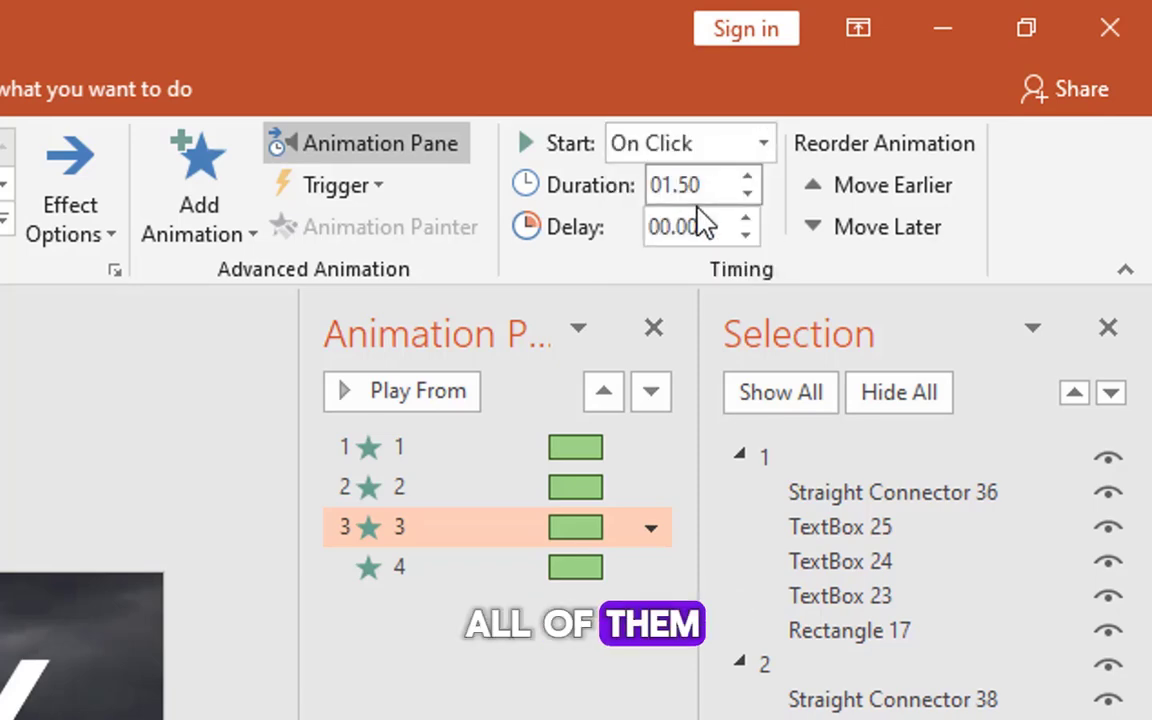
pyautogui.click(430, 567)
pyautogui.click(763, 143)
pyautogui.click(715, 185)
# Step: Give all four Fly In animations a smooth end of 1 second in their effect options
pyautogui.click(455, 450)
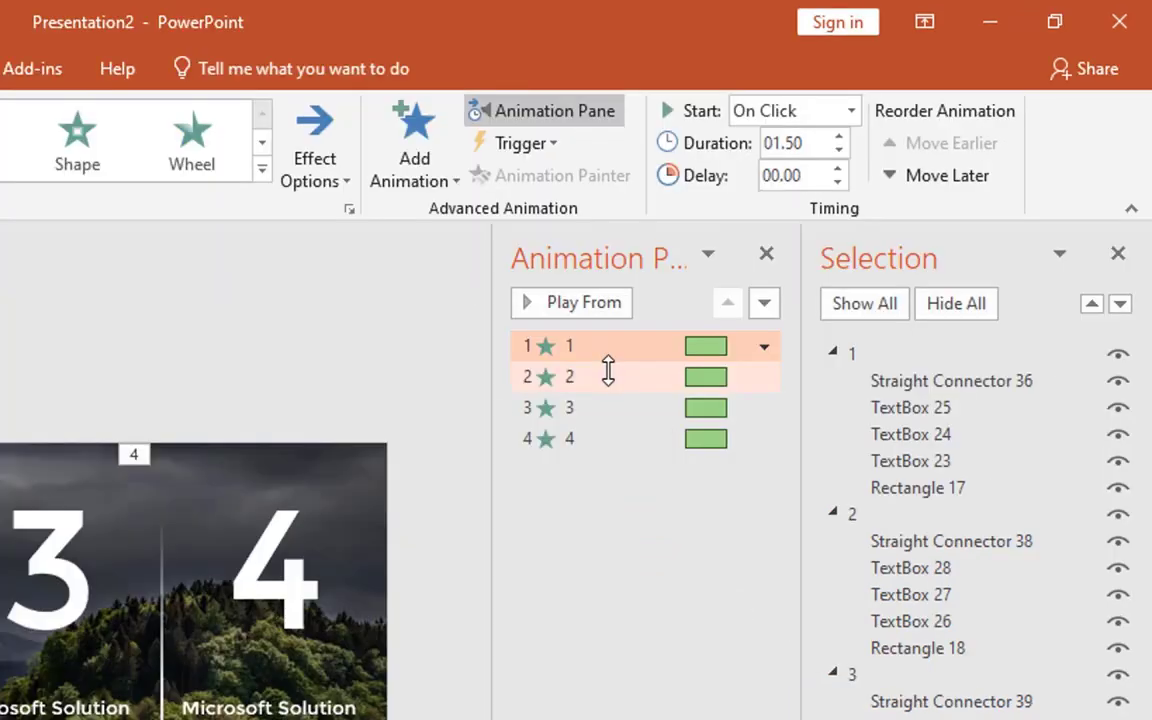
pyautogui.keyDown('shift'); pyautogui.click(443, 487); pyautogui.keyUp('shift')
pyautogui.keyDown('shift'); pyautogui.click(443, 527); pyautogui.keyUp('shift')
pyautogui.rightClick(605, 437)
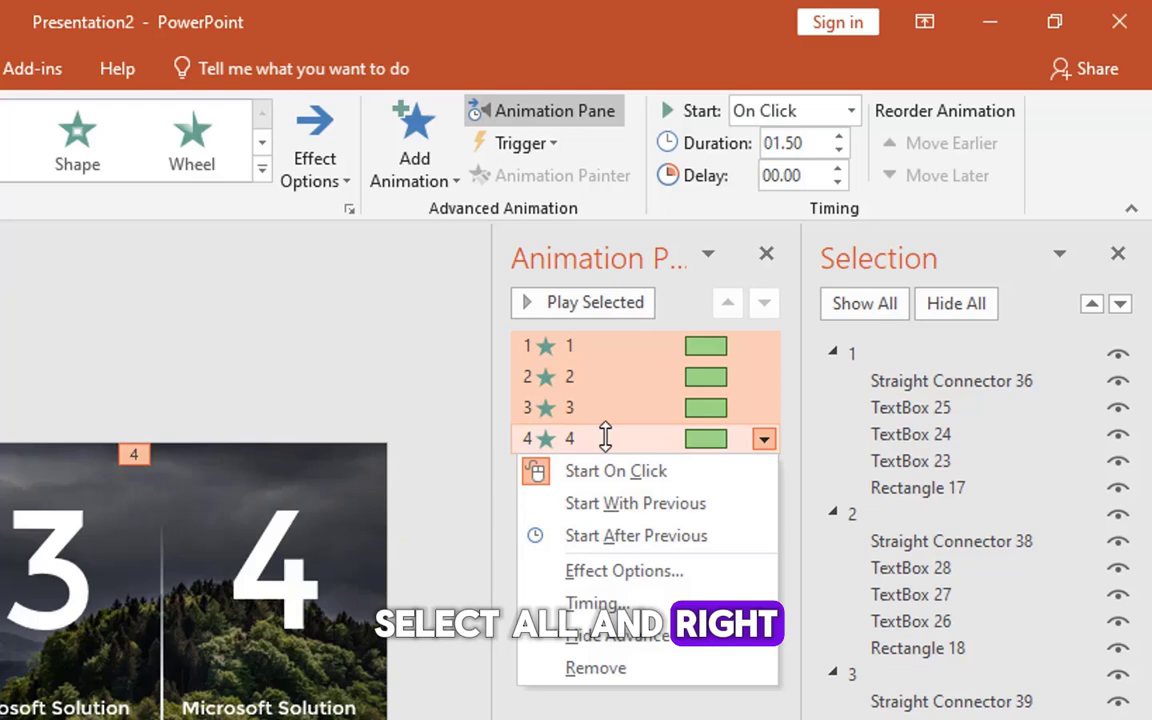
pyautogui.click(637, 566)
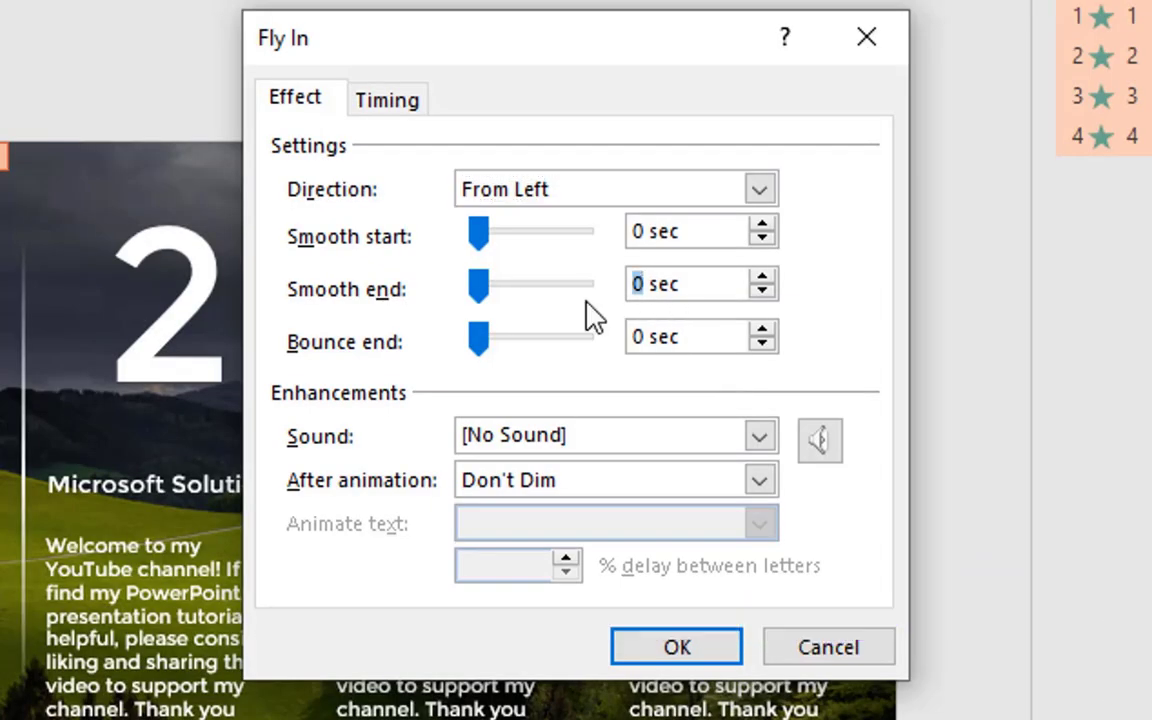
pyautogui.write('1')
pyautogui.press('Tab')
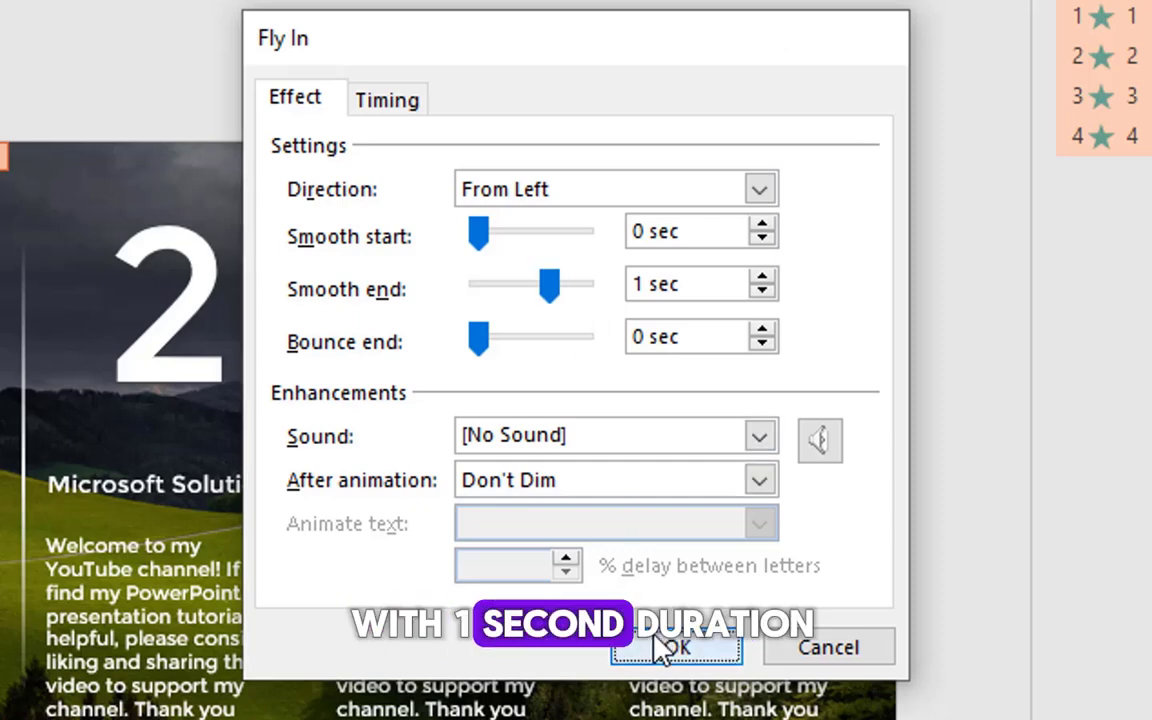
pyautogui.click(664, 648)
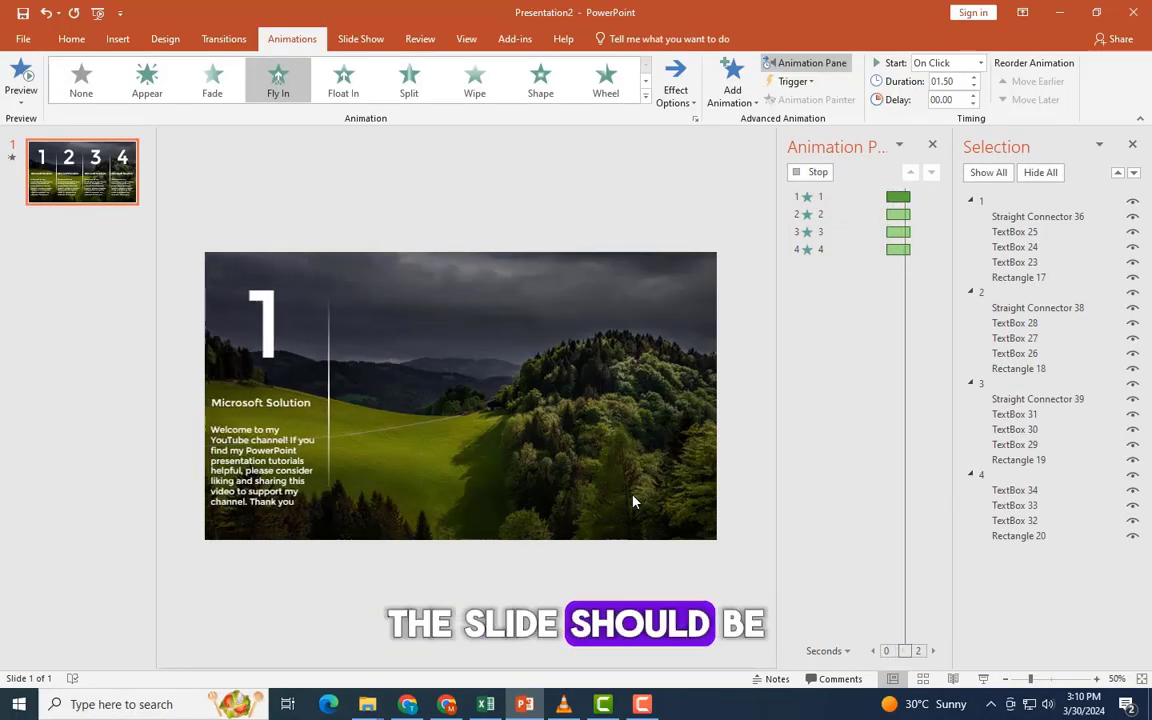